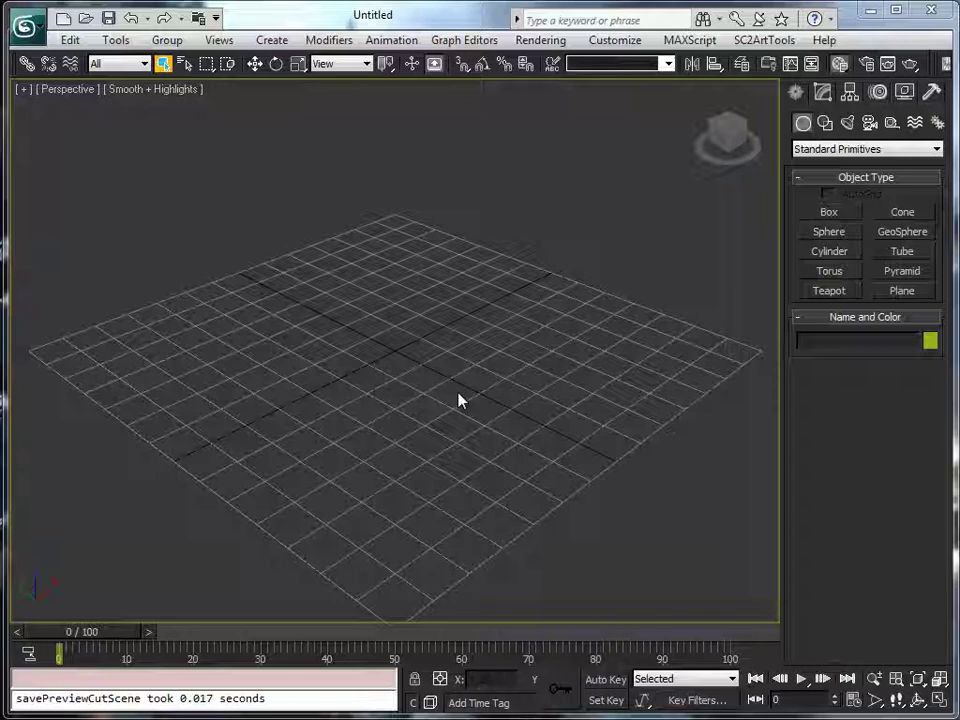
Import Regular.3DS, completely replacing the current scene and discarding the unsaved empty scene
{"action": "middle_click_drag", "start_coordinate": [441, 401], "coordinate": [441, 476]}
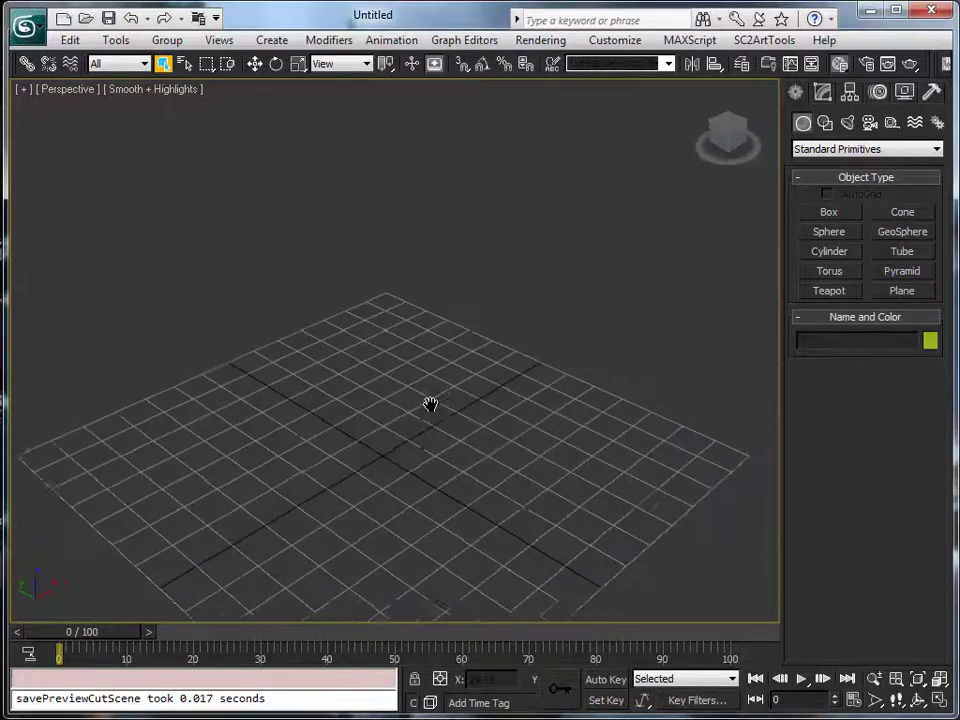
{"action": "left_click", "coordinate": [38, 31]}
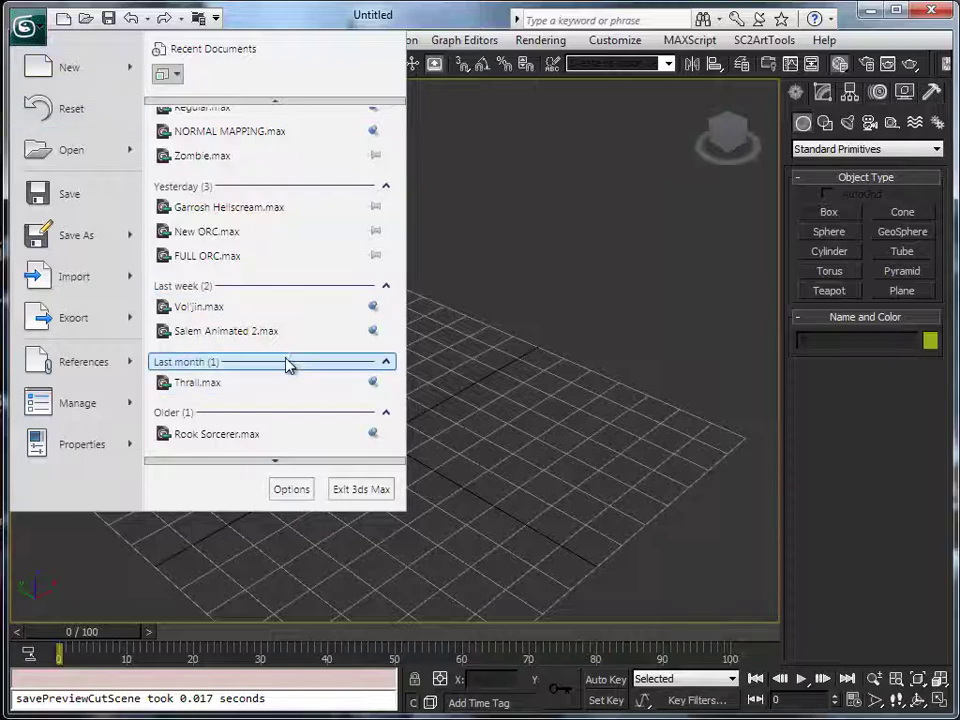
{"action": "scroll", "coordinate": [287, 362], "scroll_direction": "up", "scroll_amount": 1}
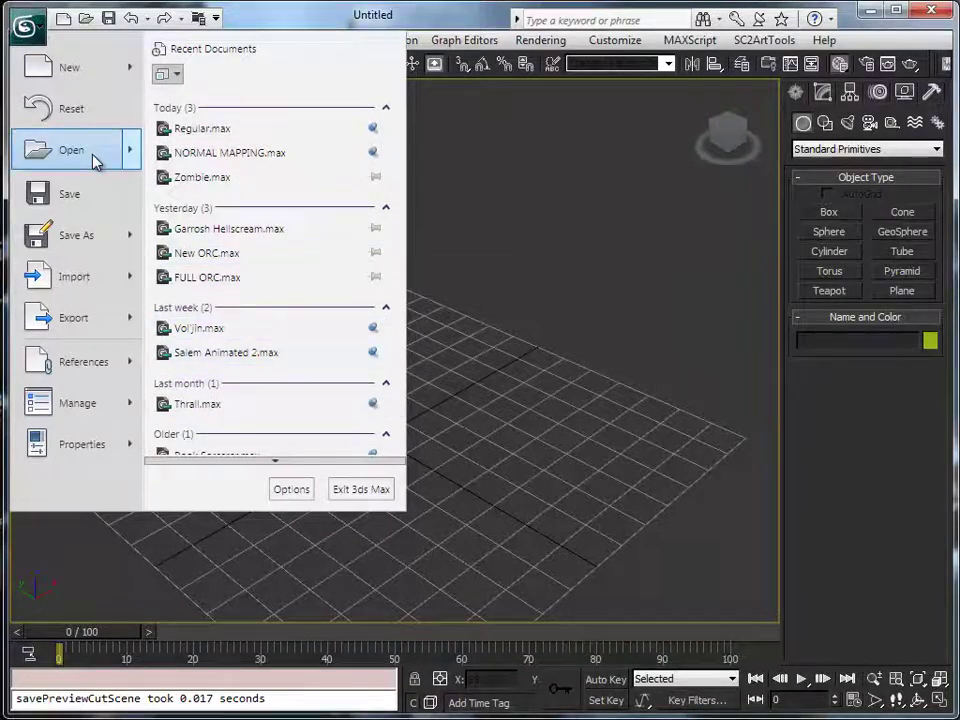
{"action": "mouse_move", "coordinate": [95, 161]}
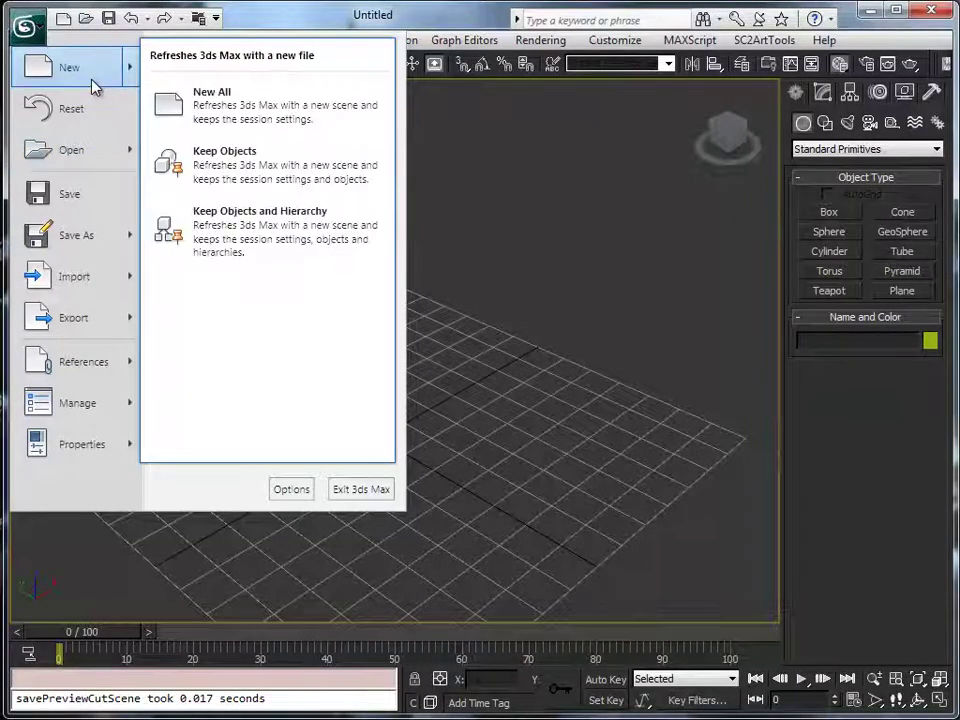
{"action": "left_click", "coordinate": [84, 279]}
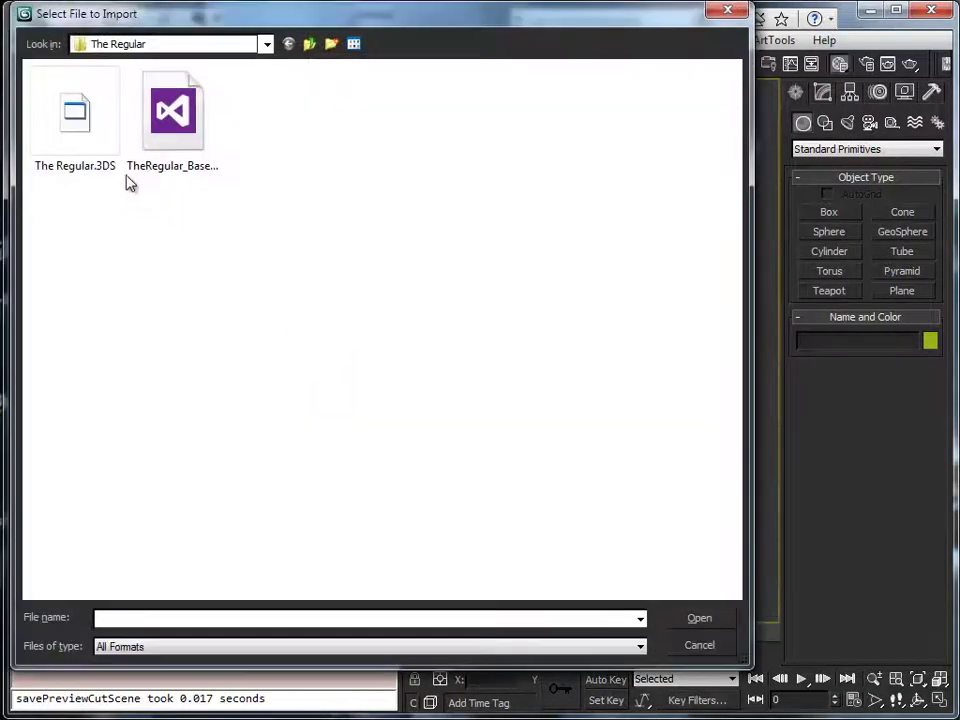
{"action": "double_click", "coordinate": [92, 148]}
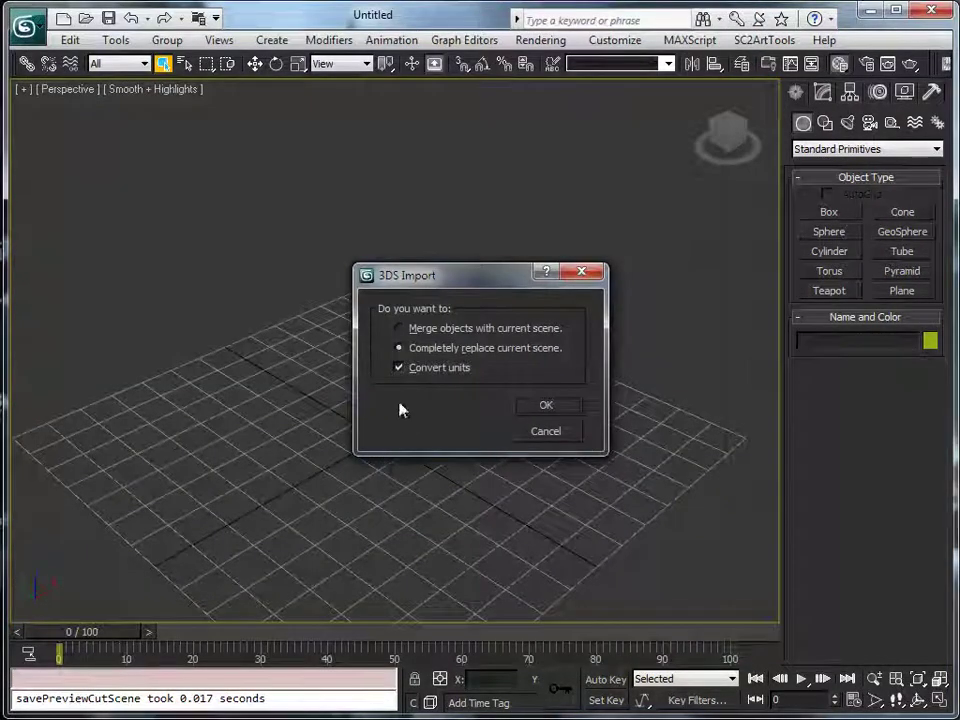
{"action": "left_click", "coordinate": [546, 405]}
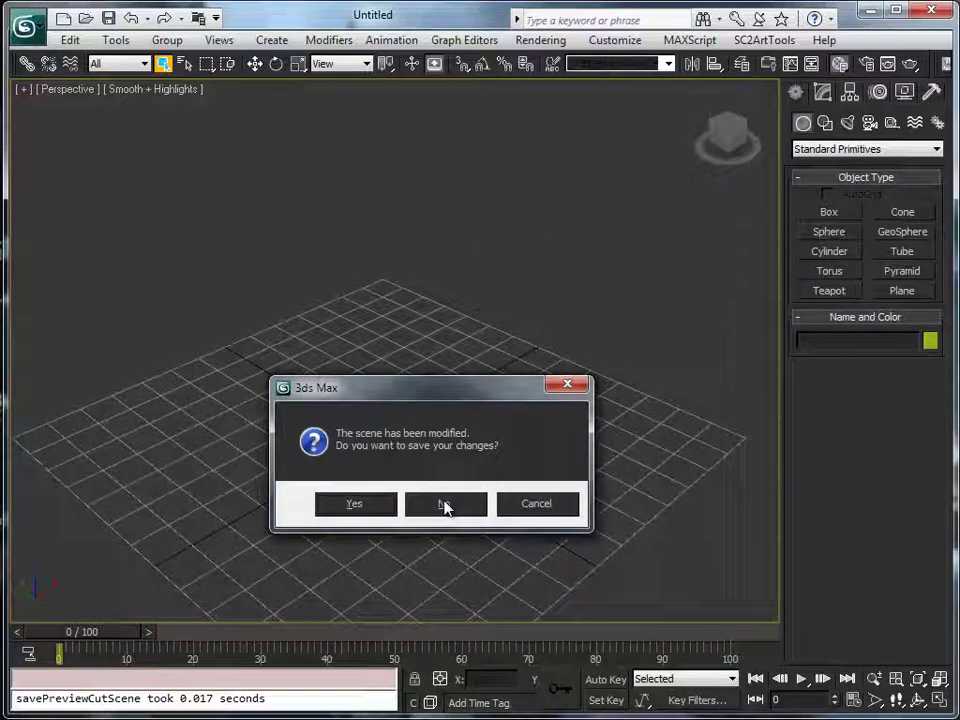
{"action": "left_click", "coordinate": [446, 505]}
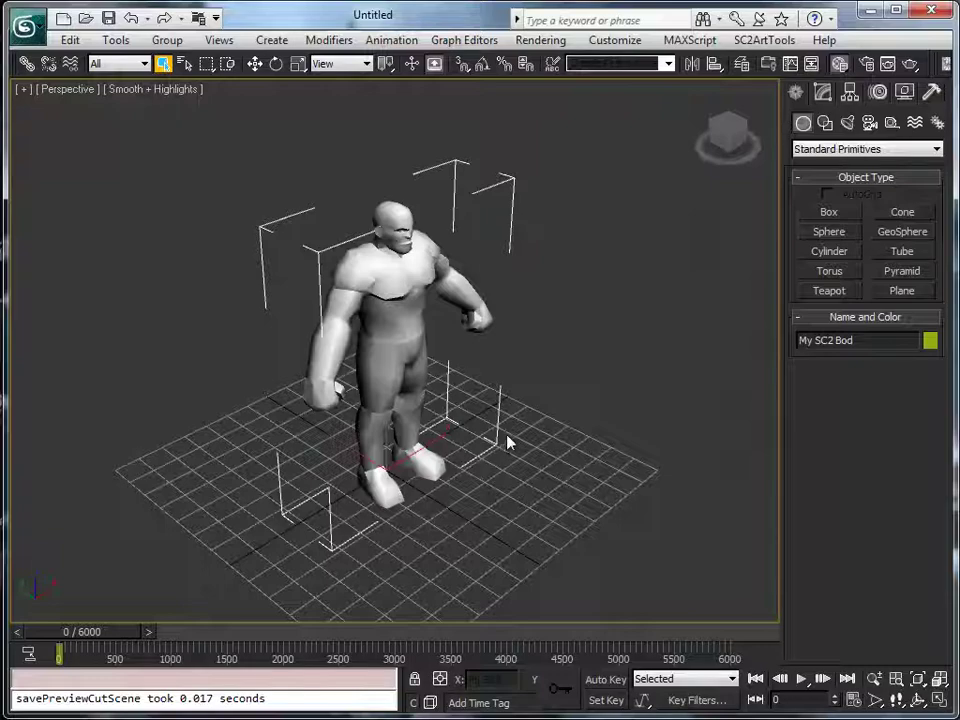
{"action": "middle_click_drag", "start_coordinate": [507, 443], "coordinate": [485, 428], "text": "alt"}
{"action": "scroll", "coordinate": [459, 406], "scroll_direction": "up", "scroll_amount": 8}
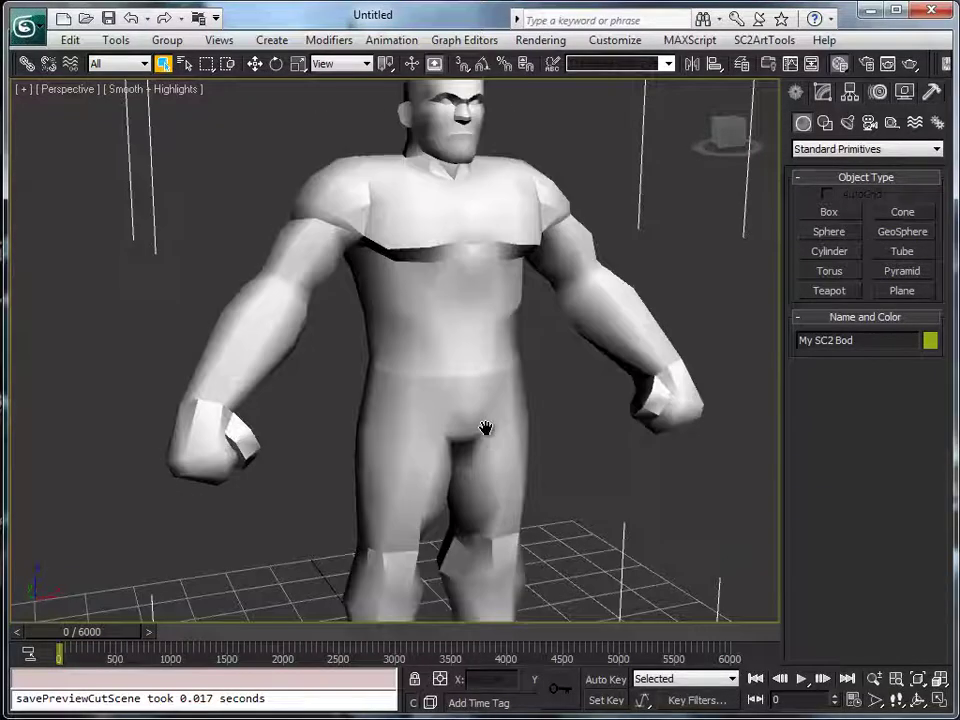
{"action": "scroll", "coordinate": [485, 428], "scroll_direction": "down", "scroll_amount": 4}
{"action": "scroll", "coordinate": [489, 377], "scroll_direction": "up", "scroll_amount": 8}
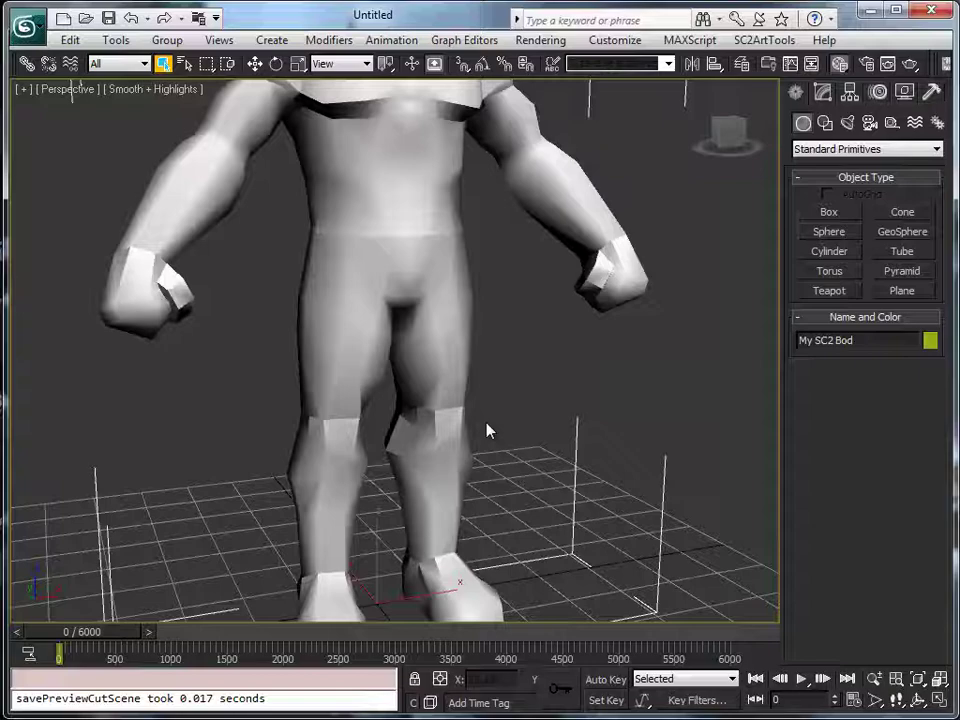
{"action": "middle_click_drag", "start_coordinate": [487, 430], "coordinate": [424, 304], "text": "alt"}
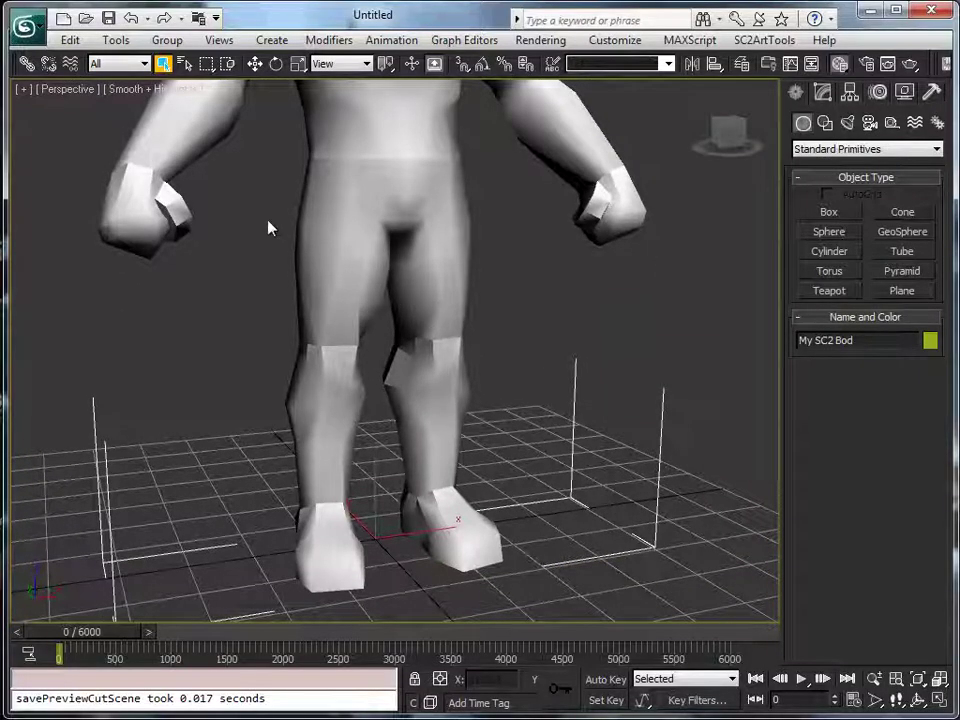
{"action": "middle_click_drag", "start_coordinate": [268, 228], "coordinate": [336, 178], "text": "alt"}
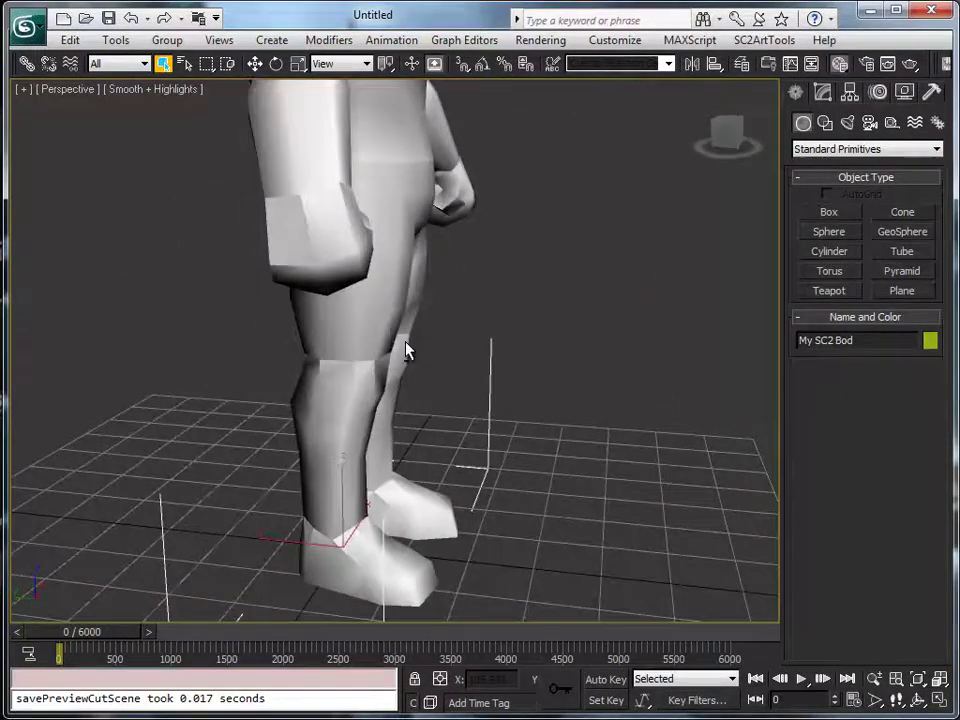
{"action": "middle_click_drag", "start_coordinate": [407, 350], "coordinate": [559, 456], "text": "alt"}
{"action": "scroll", "coordinate": [509, 469], "scroll_direction": "down", "scroll_amount": 3}
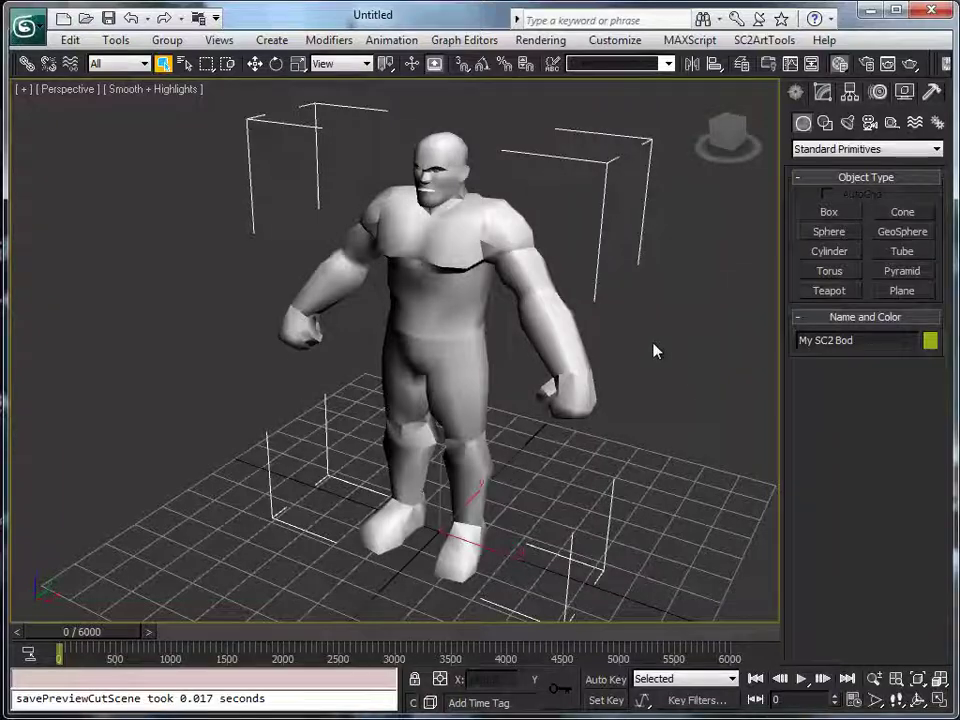
Select all of the character mesh's vertices in Vertex mode and weld them within 0.1
{"action": "left_click", "coordinate": [828, 95]}
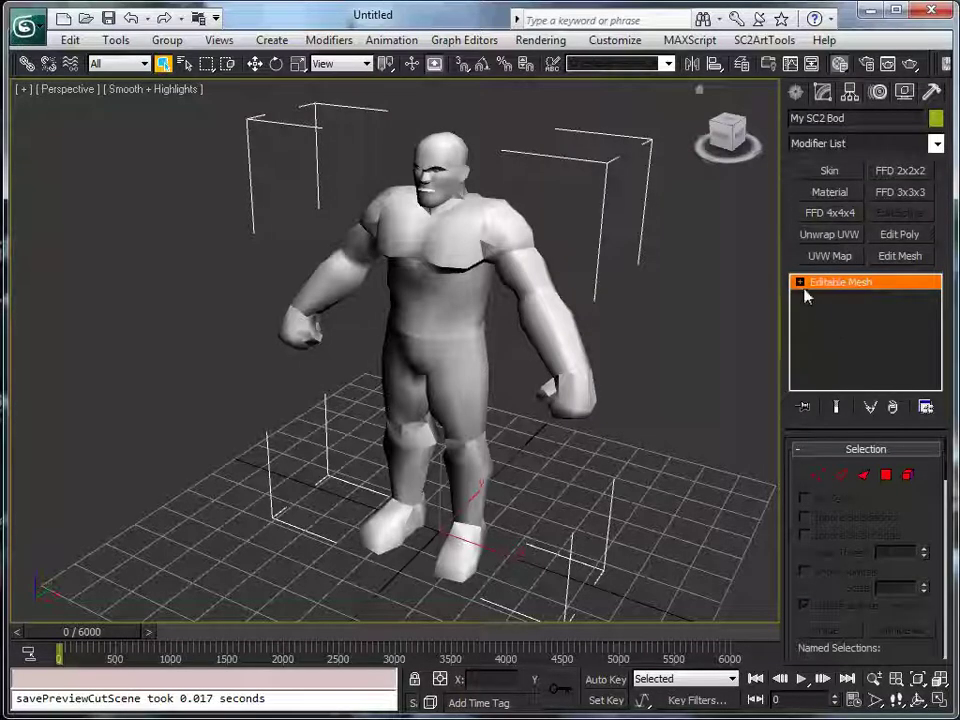
{"action": "left_click", "coordinate": [820, 476]}
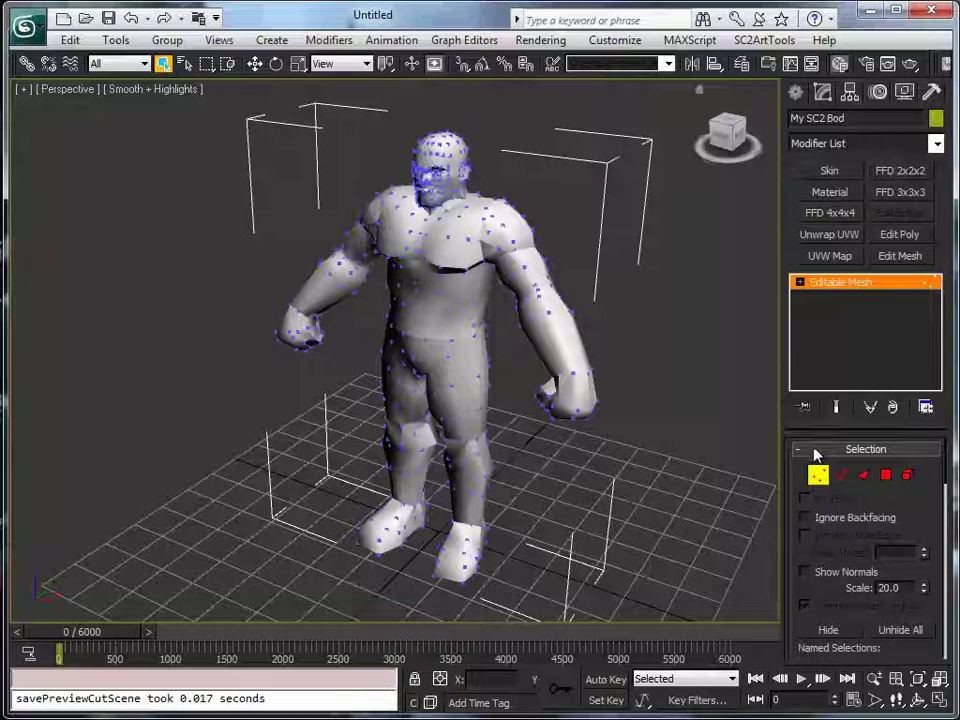
{"action": "left_click", "coordinate": [815, 451]}
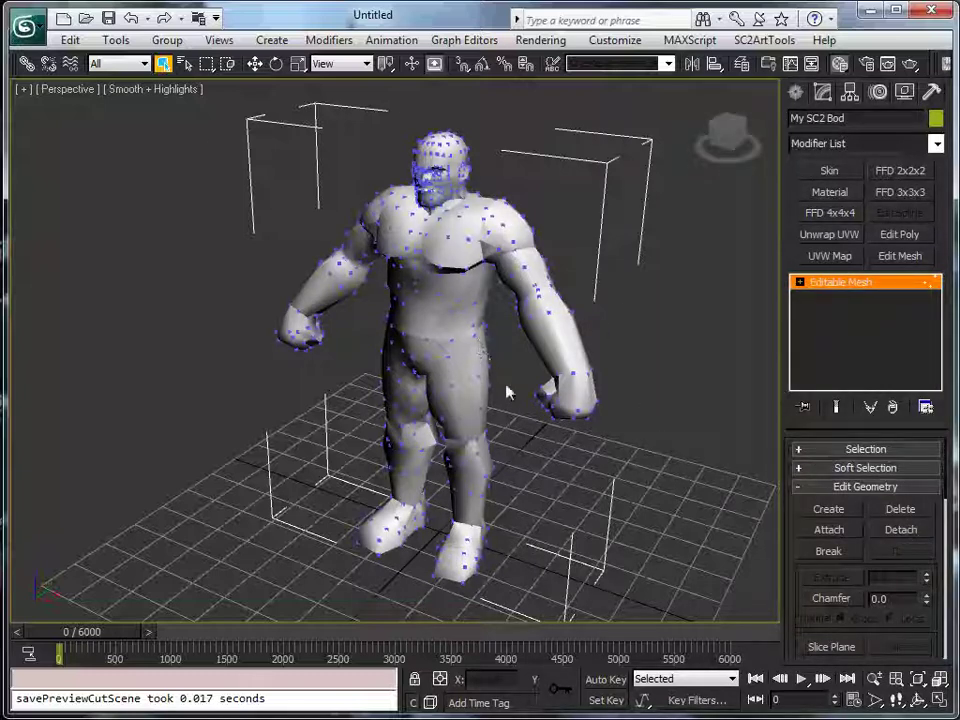
{"action": "key", "text": "ctrl+a"}
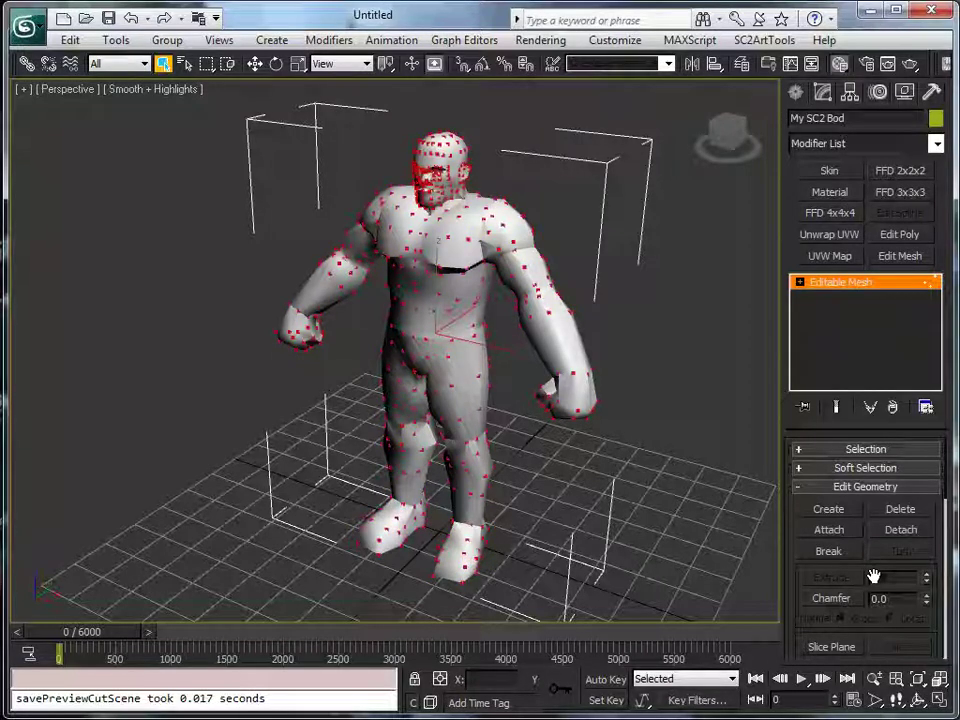
{"action": "left_click_drag", "start_coordinate": [873, 577], "coordinate": [866, 392]}
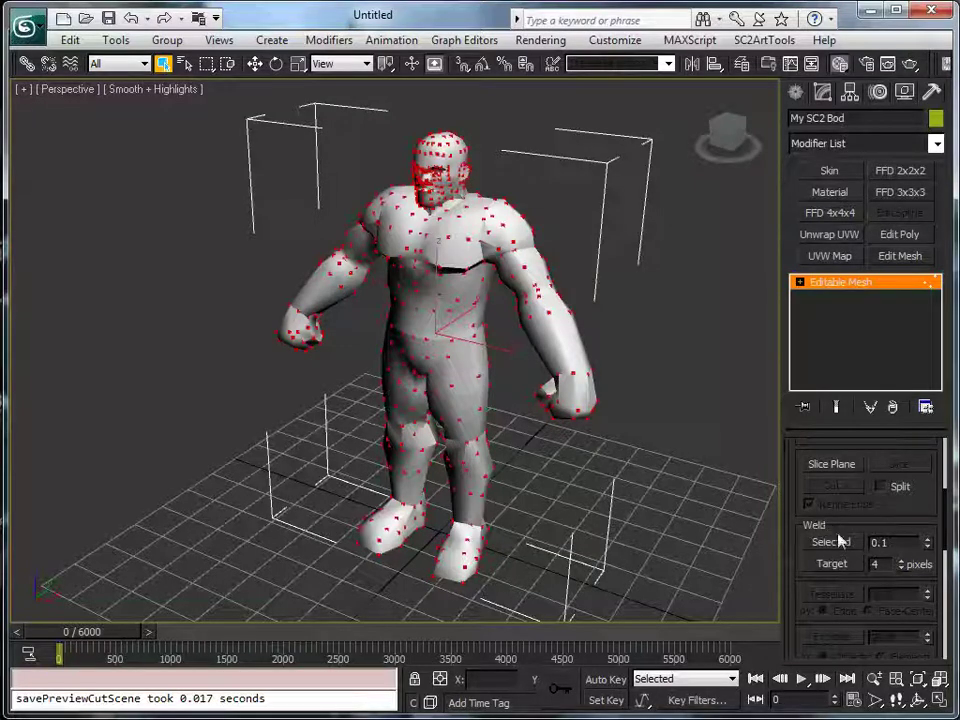
{"action": "scroll", "coordinate": [855, 522], "scroll_direction": "down", "scroll_amount": 2}
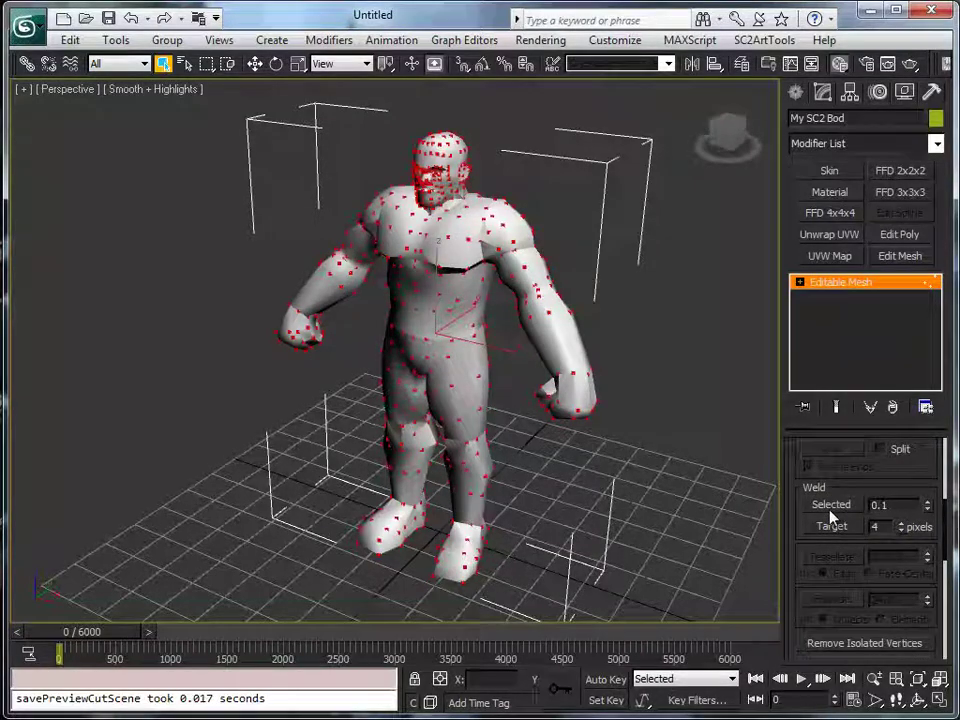
{"action": "left_click", "coordinate": [842, 510]}
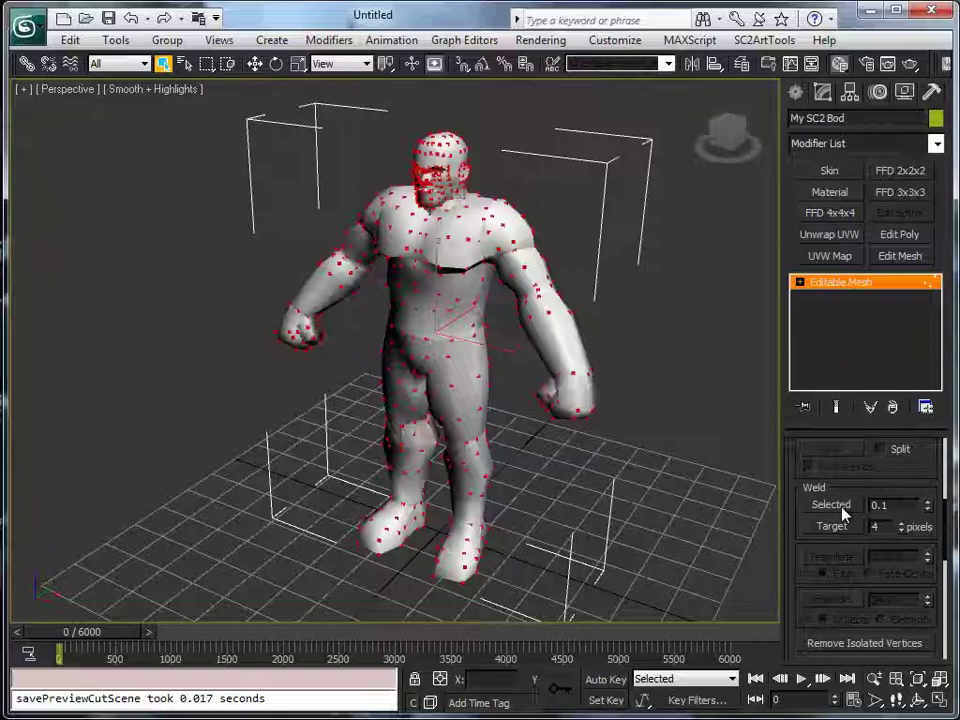
Leave Vertex sub-object mode to work on the whole My SC2 Bod object again
{"action": "middle_click_drag", "start_coordinate": [486, 460], "coordinate": [514, 446], "text": "alt"}
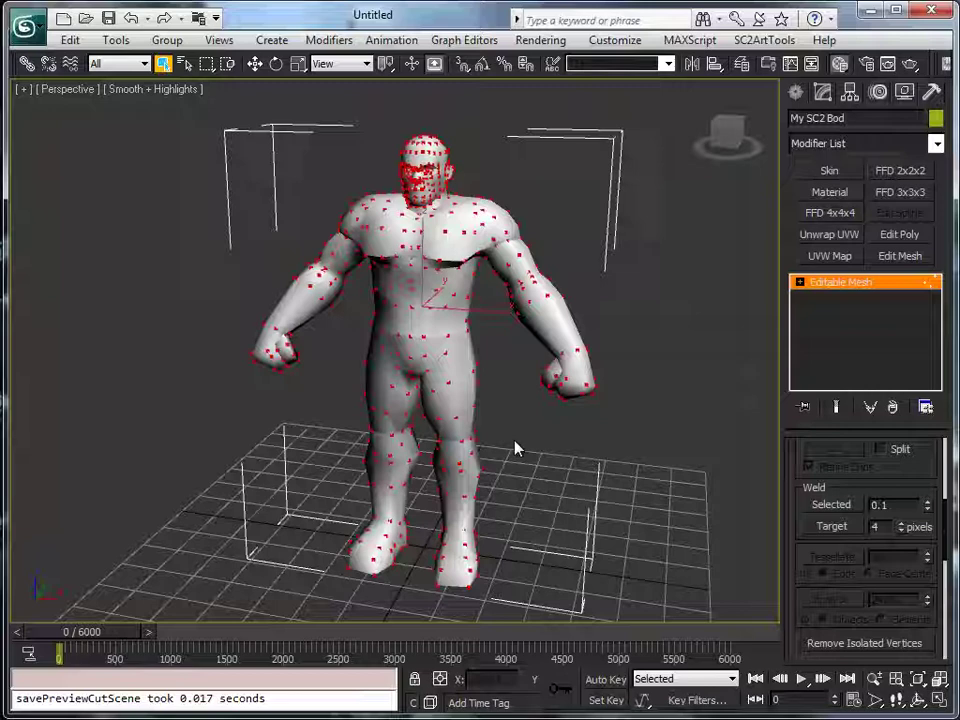
{"action": "left_click", "coordinate": [829, 287]}
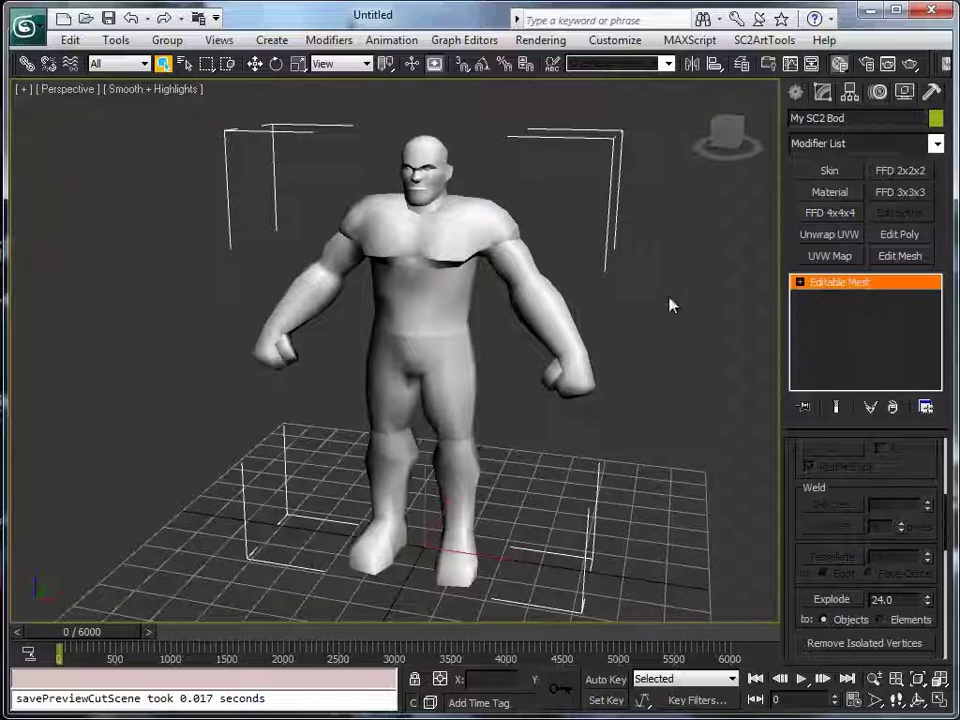
{"action": "mouse_move", "coordinate": [604, 444]}
{"action": "middle_mouse_down"}
{"action": "mouse_move", "coordinate": [596, 364]}
{"action": "mouse_move", "coordinate": [601, 456]}
{"action": "middle_mouse_up"}
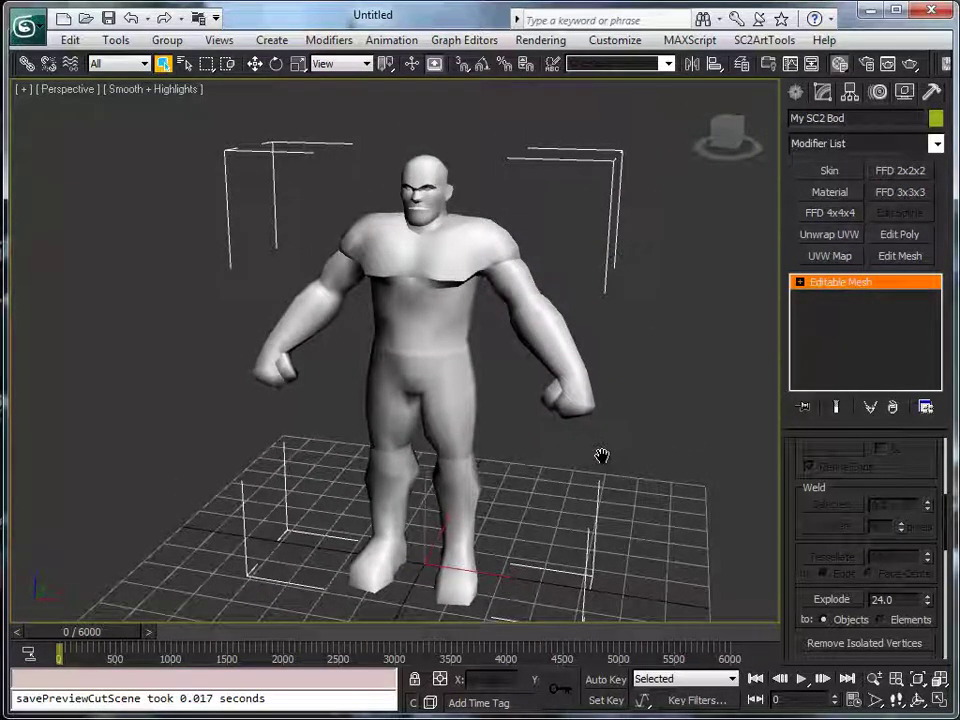
{"action": "scroll", "coordinate": [601, 456], "scroll_direction": "up", "scroll_amount": 5}
{"action": "scroll", "coordinate": [596, 525], "scroll_direction": "down", "scroll_amount": 2}
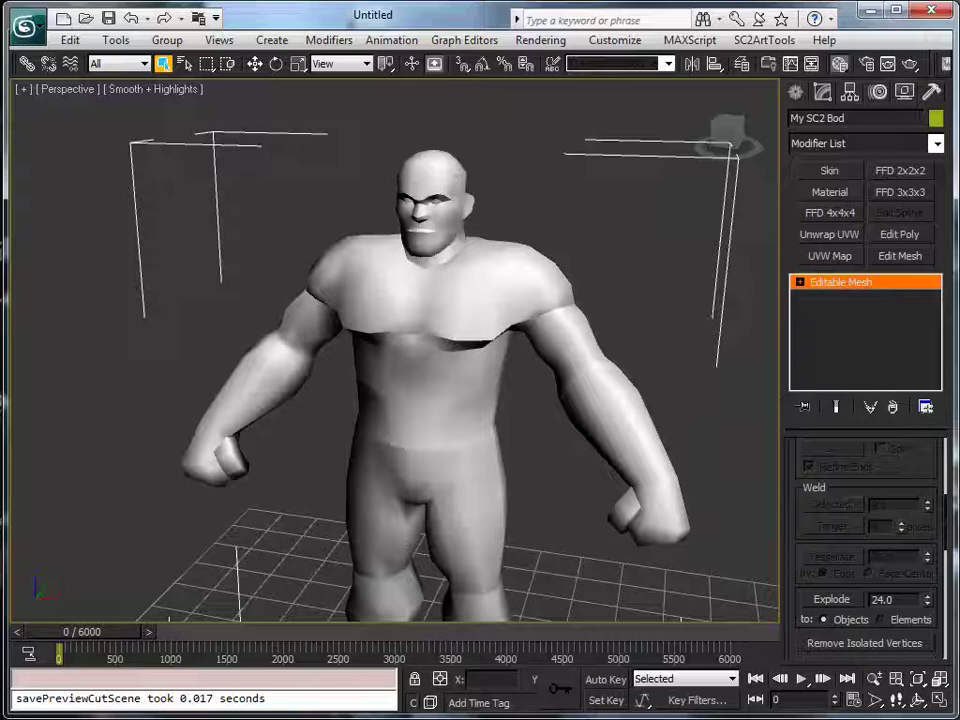
Open the Material Editor and change the first material to SC2 Standard Material
{"action": "key", "text": "m"}
{"action": "left_click_drag", "start_coordinate": [172, 49], "coordinate": [255, 58]}
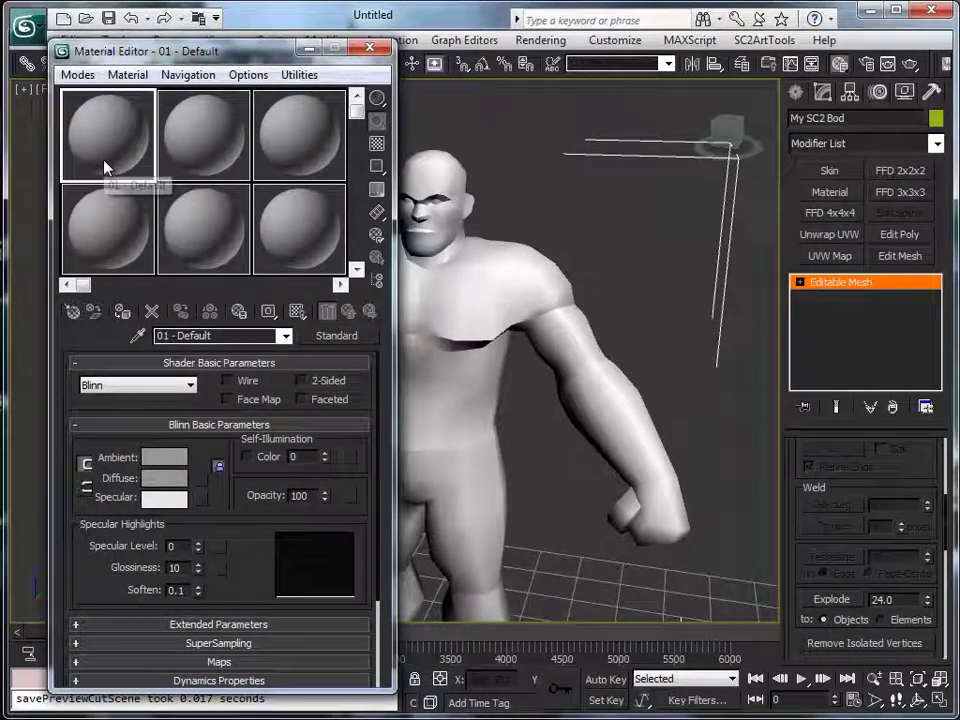
{"action": "left_click", "coordinate": [340, 341]}
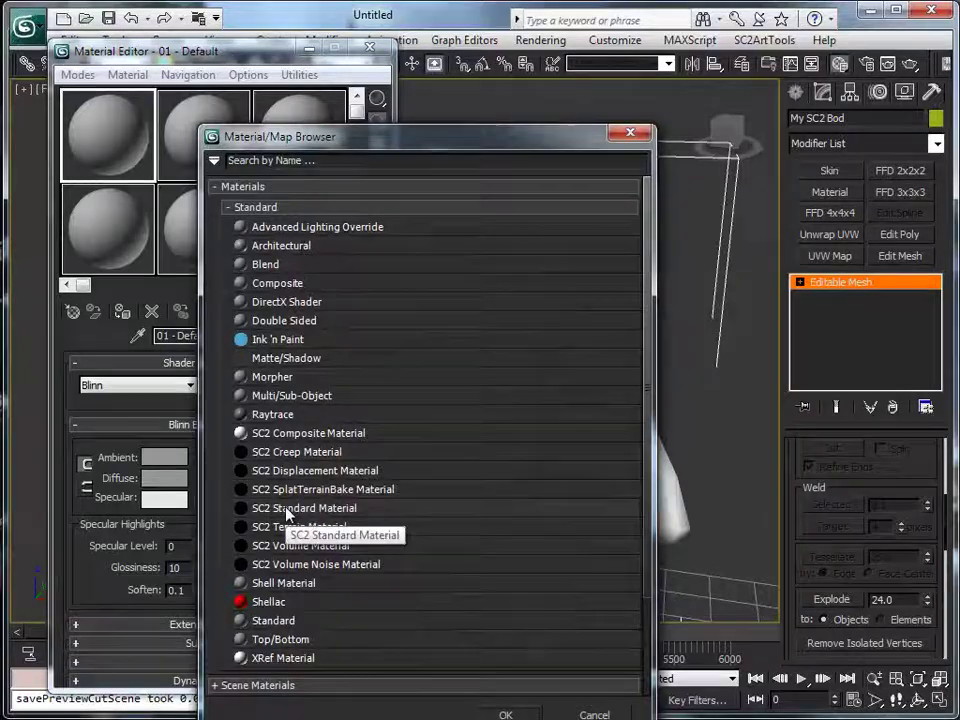
{"action": "double_click", "coordinate": [287, 512]}
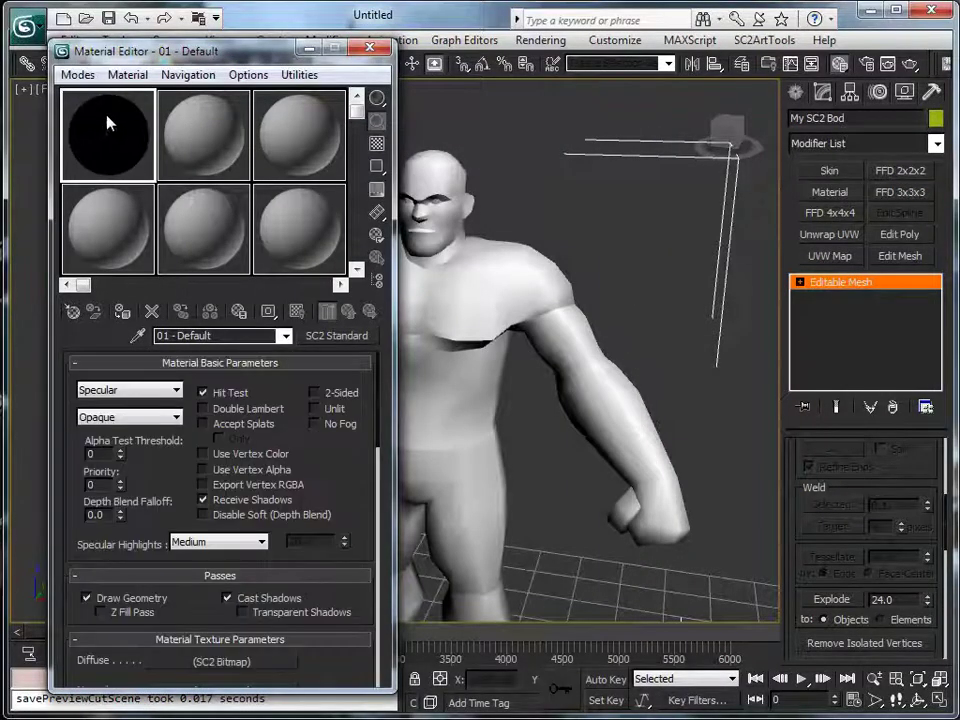
Collapse the basic and passes rollouts and open the Diffuse SC2 Bitmap slot
{"action": "left_click", "coordinate": [250, 366]}
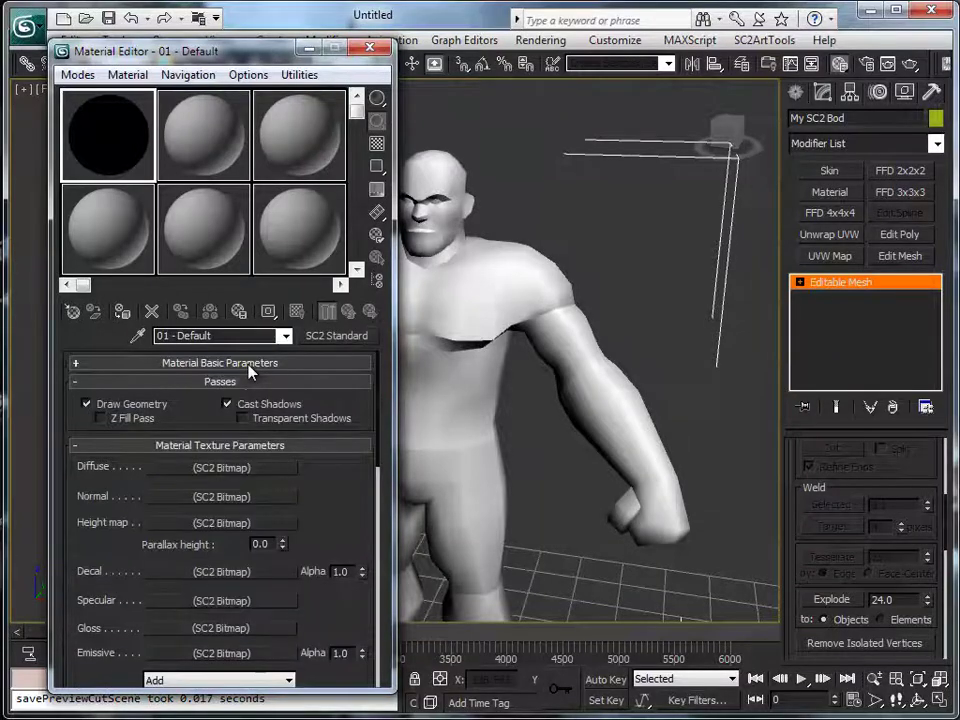
{"action": "left_click", "coordinate": [252, 383]}
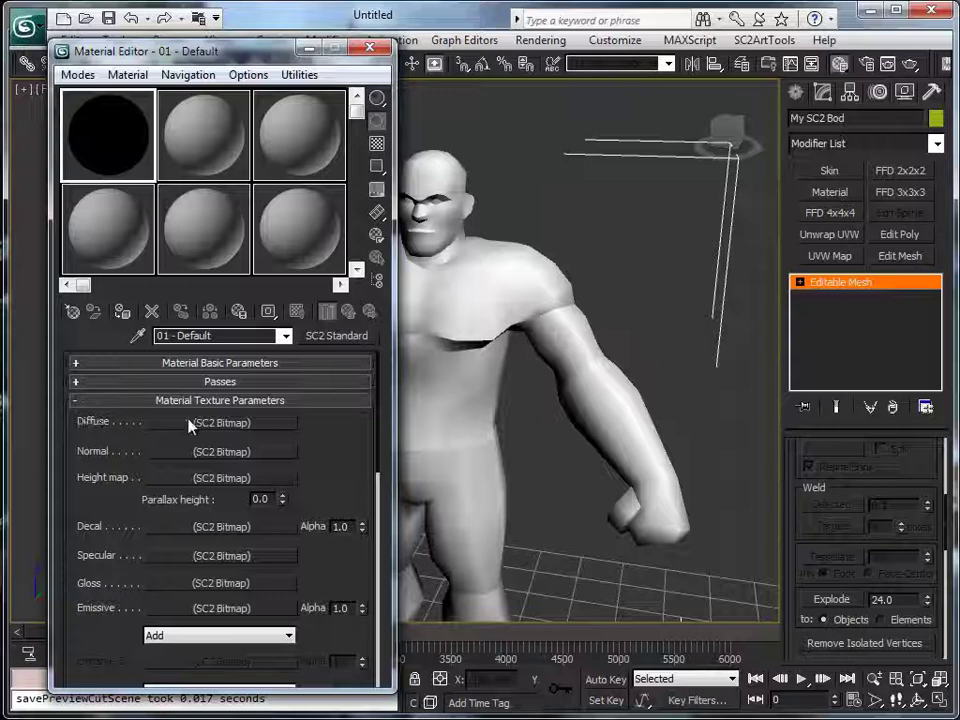
{"action": "left_click", "coordinate": [233, 424]}
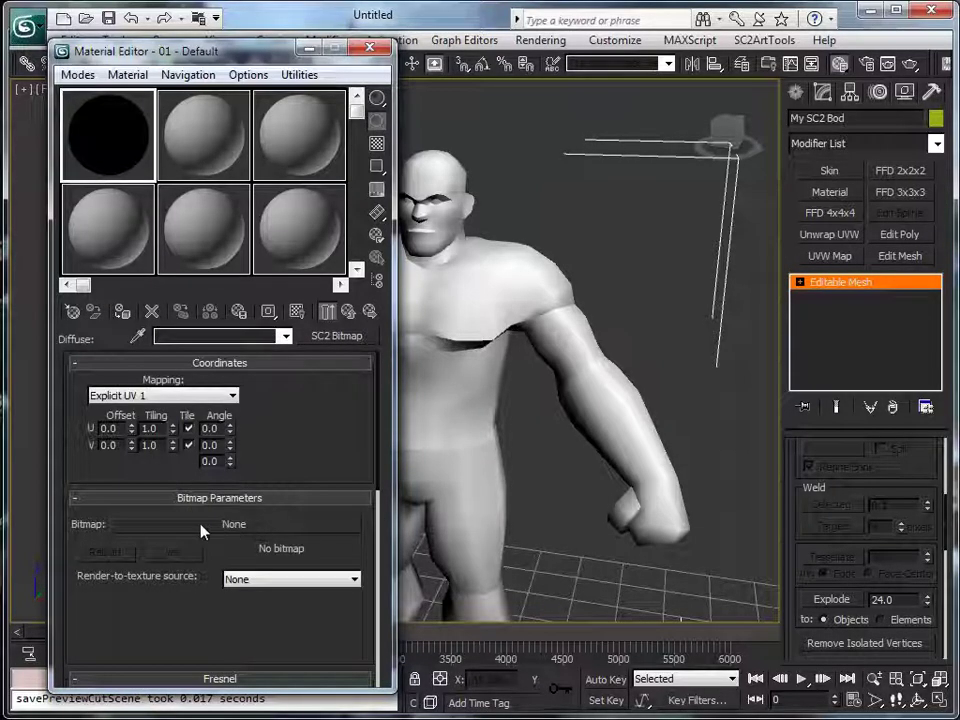
Load colonist_main_male_diffuse_03.dds as the diffuse bitmap
{"action": "left_click", "coordinate": [149, 525]}
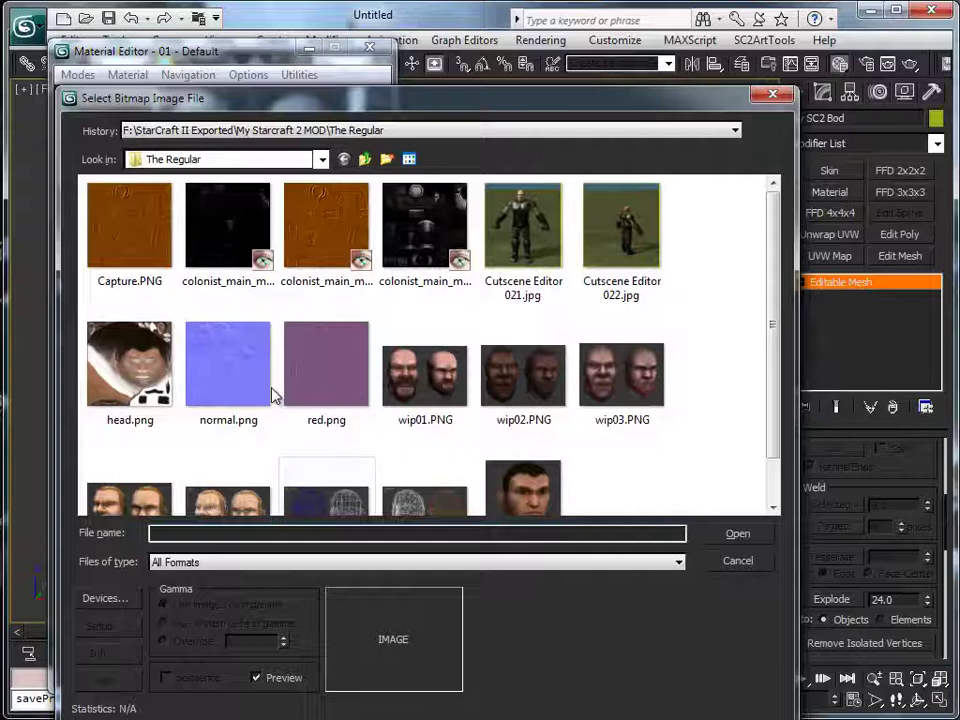
{"action": "left_click", "coordinate": [242, 212]}
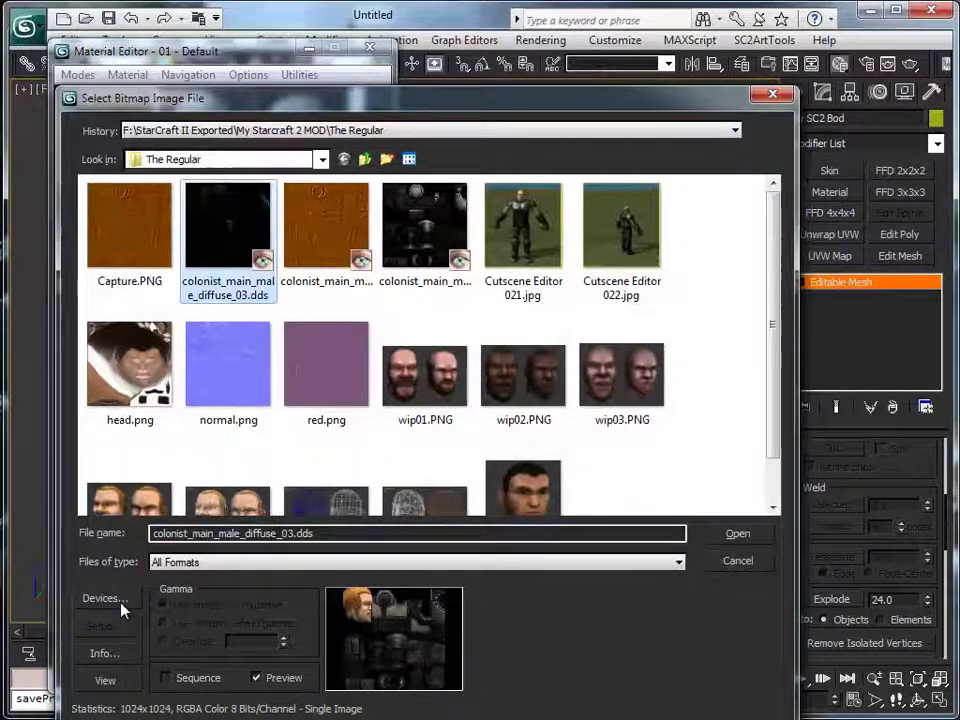
{"action": "left_click", "coordinate": [736, 533]}
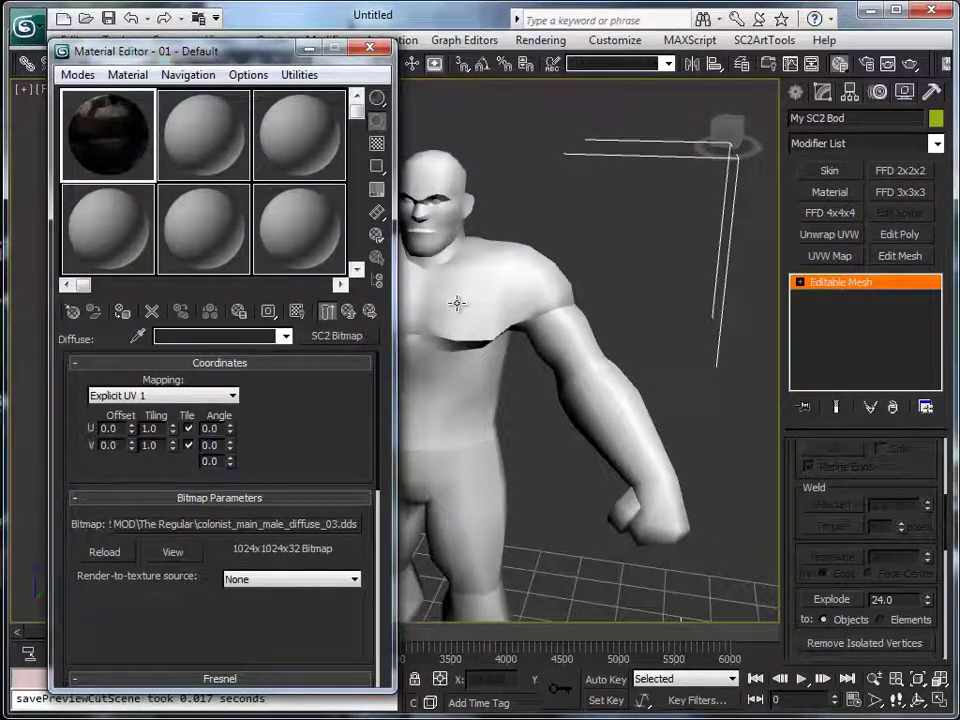
Assign the material to the My SC2 Bod mesh and show its map in the viewport
{"action": "left_click", "coordinate": [546, 257]}
{"action": "left_click", "coordinate": [557, 340]}
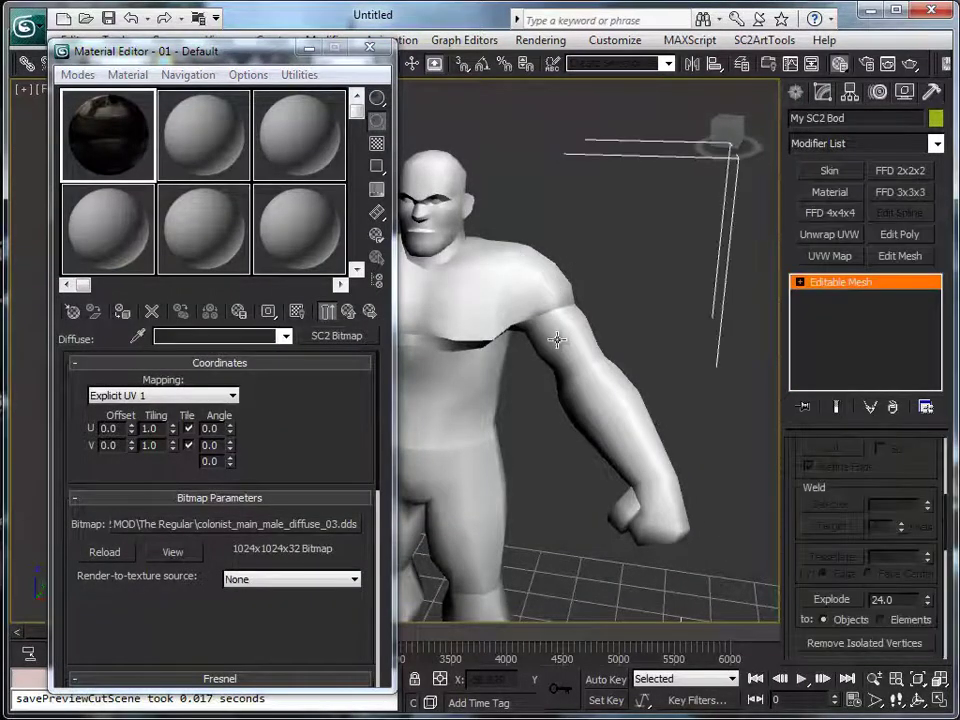
{"action": "left_click", "coordinate": [123, 313]}
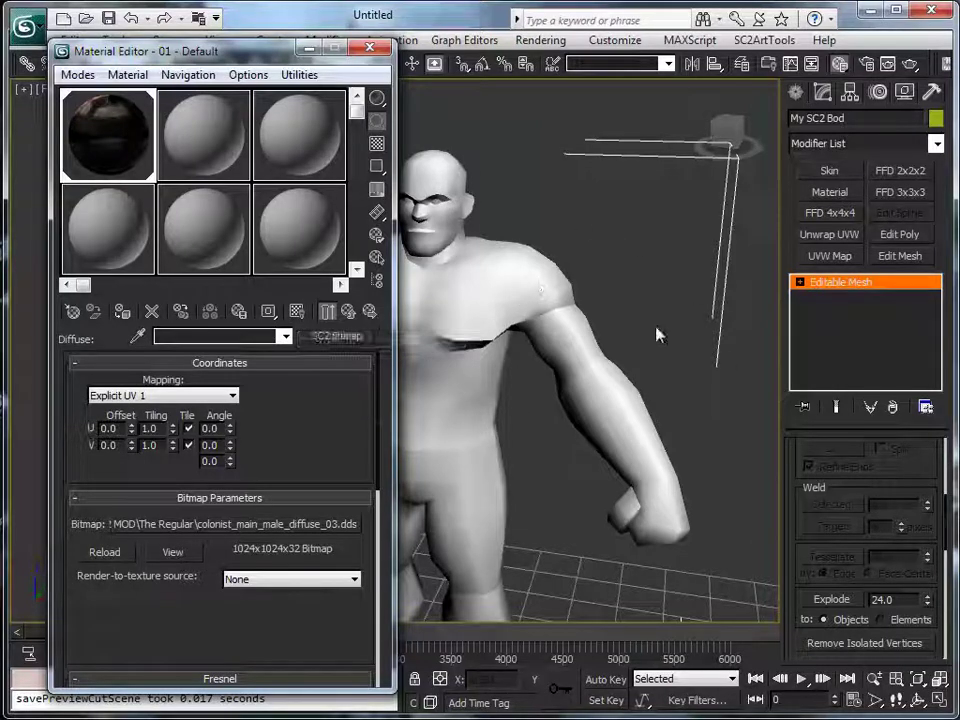
{"action": "left_click", "coordinate": [296, 313]}
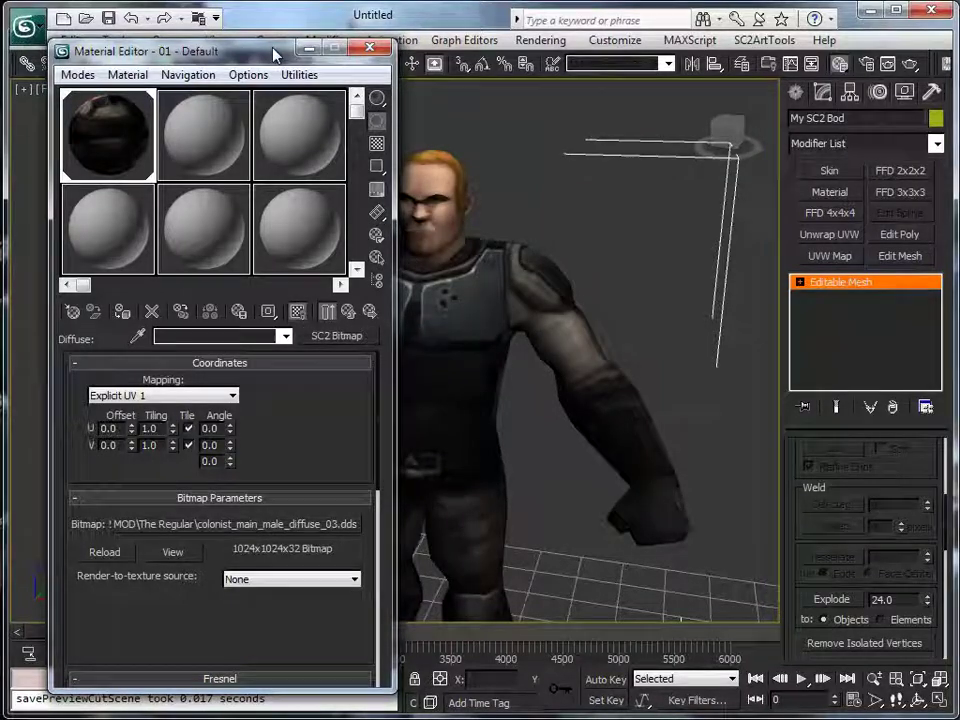
Close the Material Editor and run SC2ArtTools > Export > Preview on the character
{"action": "left_click", "coordinate": [370, 47]}
{"action": "mouse_move", "coordinate": [489, 452]}
{"action": "middle_mouse_down"}
{"action": "mouse_move", "coordinate": [461, 266]}
{"action": "mouse_move", "coordinate": [480, 266]}
{"action": "mouse_move", "coordinate": [461, 447]}
{"action": "mouse_move", "coordinate": [489, 431]}
{"action": "middle_mouse_up"}
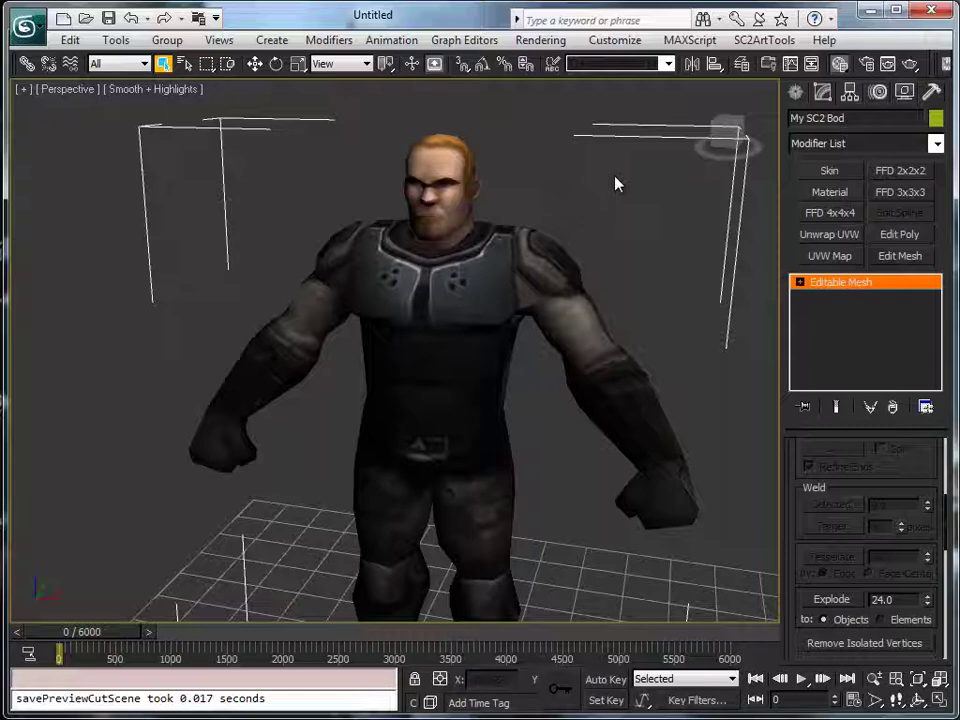
{"action": "left_click", "coordinate": [747, 44]}
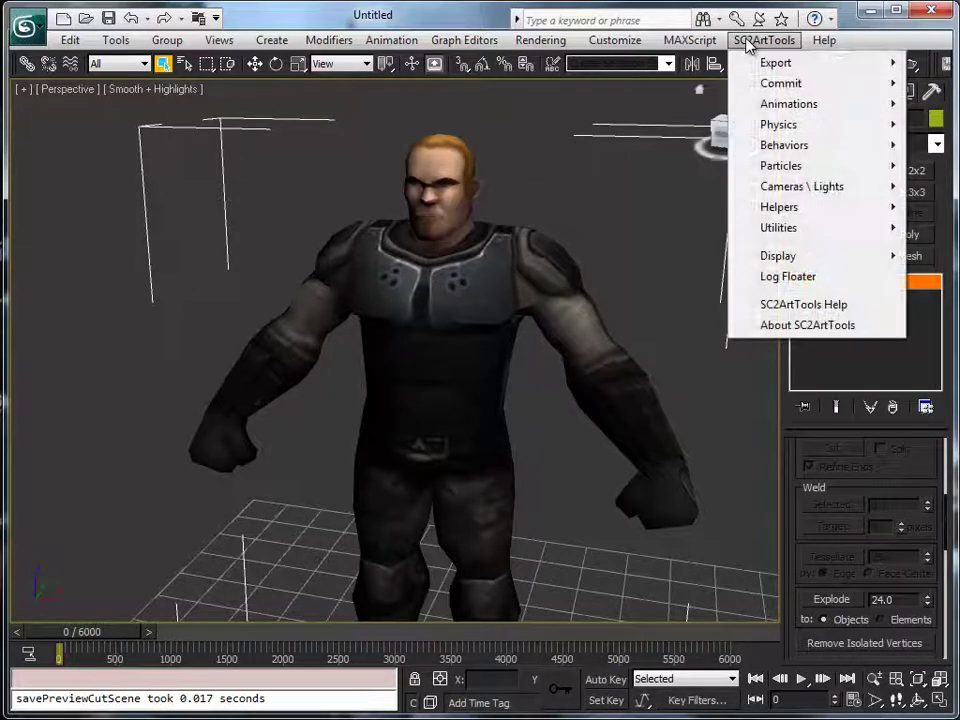
{"action": "mouse_move", "coordinate": [757, 62]}
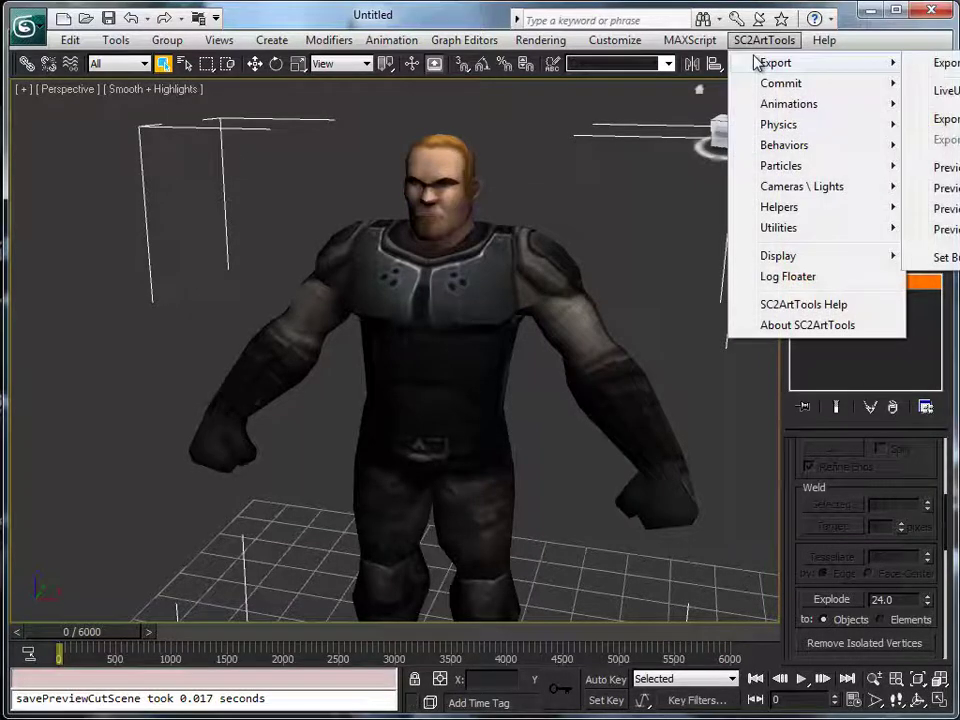
{"action": "left_click", "coordinate": [934, 174]}
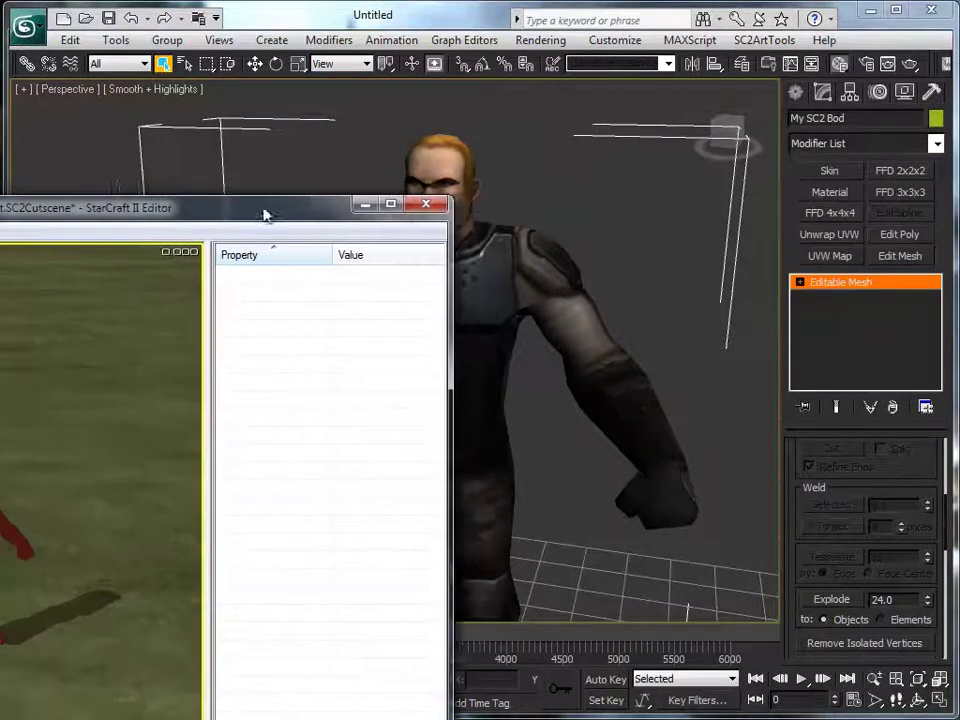
Position the Cutscene Editor window and zoom in on the red-tinted character
{"action": "left_click_drag", "start_coordinate": [264, 212], "coordinate": [662, 77]}
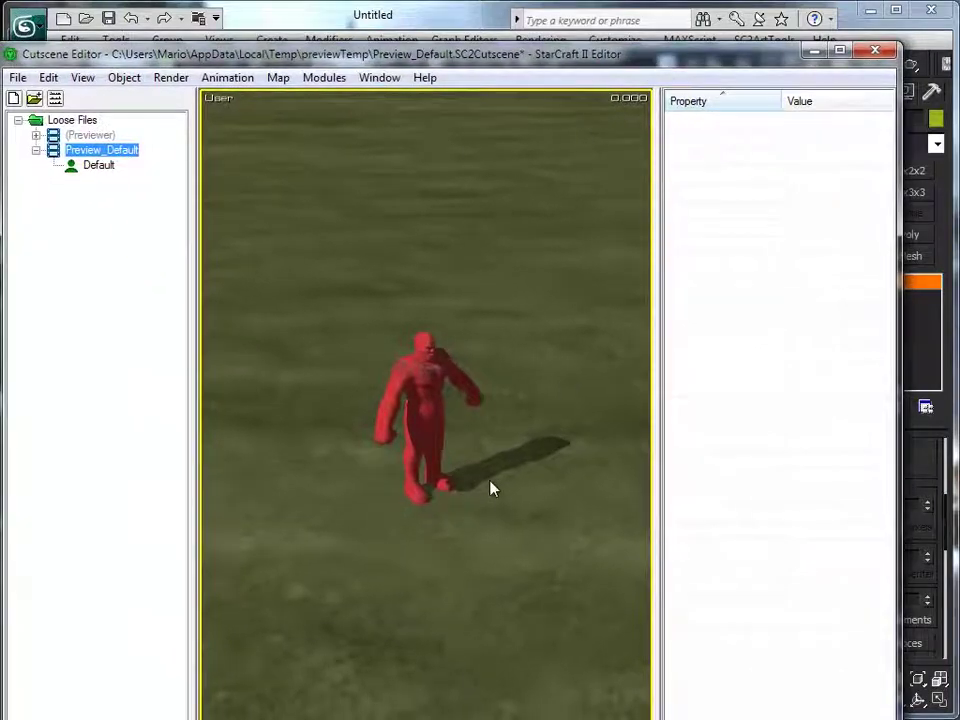
{"action": "scroll", "coordinate": [491, 483], "scroll_direction": "up", "scroll_amount": 3}
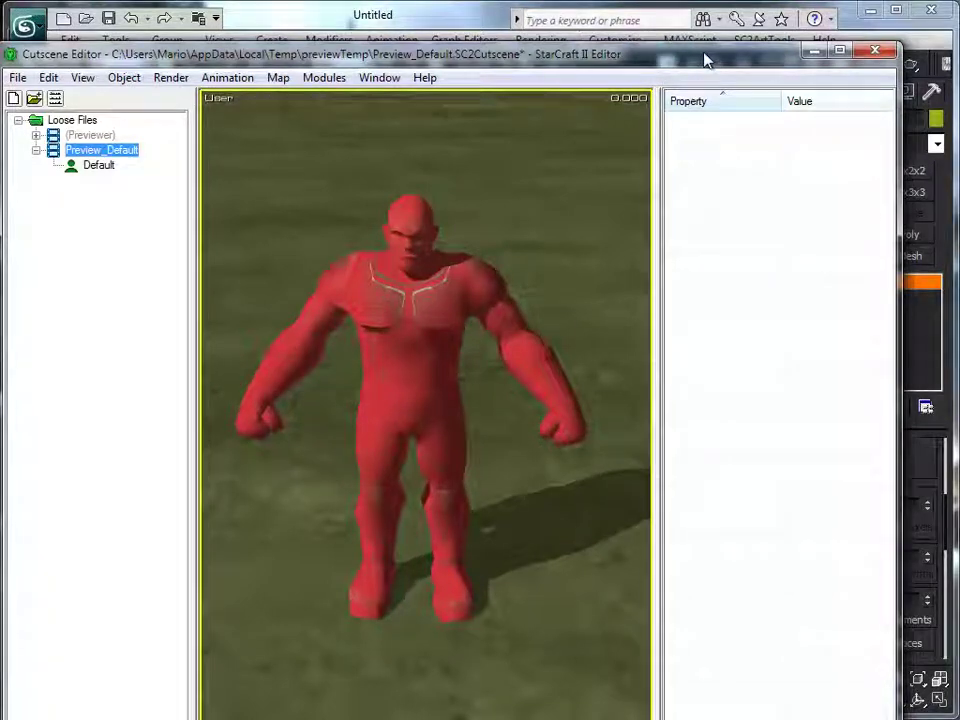
Move the StarCraft II preview aside and recentre the deselected character in 3ds Max
{"action": "left_click_drag", "start_coordinate": [707, 60], "coordinate": [5, 60]}
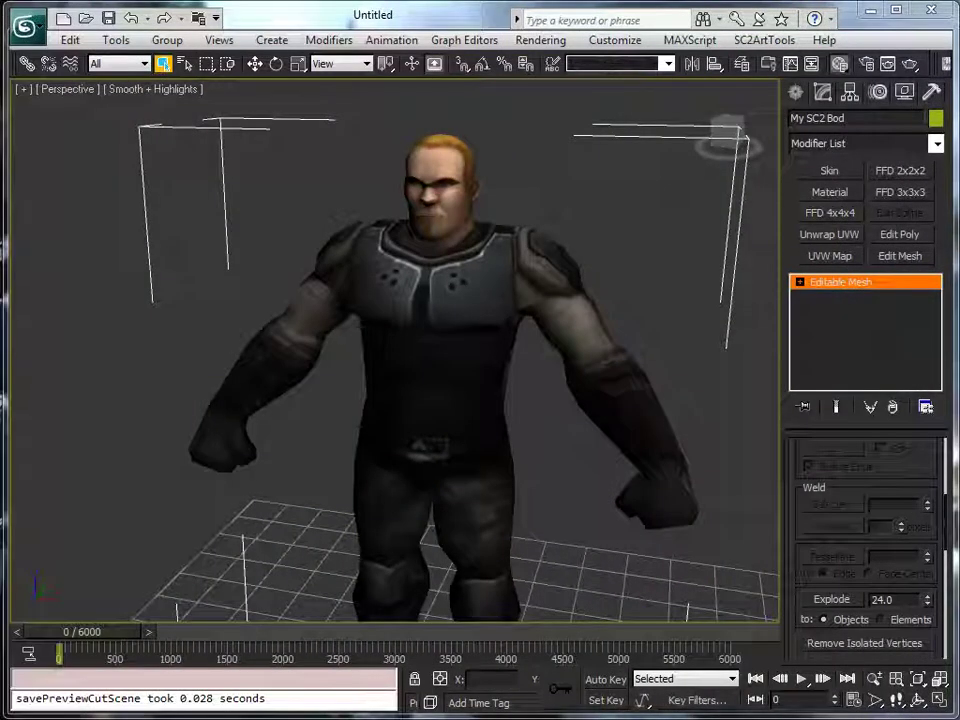
{"action": "scroll", "coordinate": [680, 360], "scroll_direction": "down", "scroll_amount": 5}
{"action": "left_click", "coordinate": [600, 390]}
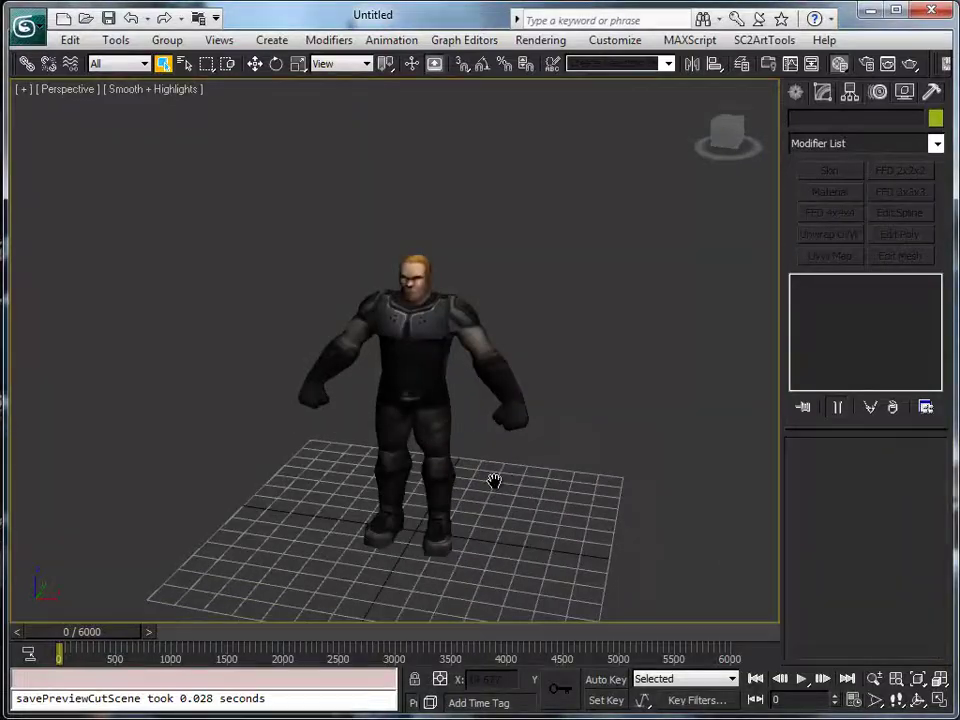
{"action": "middle_click_drag", "start_coordinate": [493, 480], "coordinate": [518, 430]}
{"action": "scroll", "coordinate": [495, 466], "scroll_direction": "up", "scroll_amount": 1}
{"action": "scroll", "coordinate": [484, 411], "scroll_direction": "up", "scroll_amount": 5}
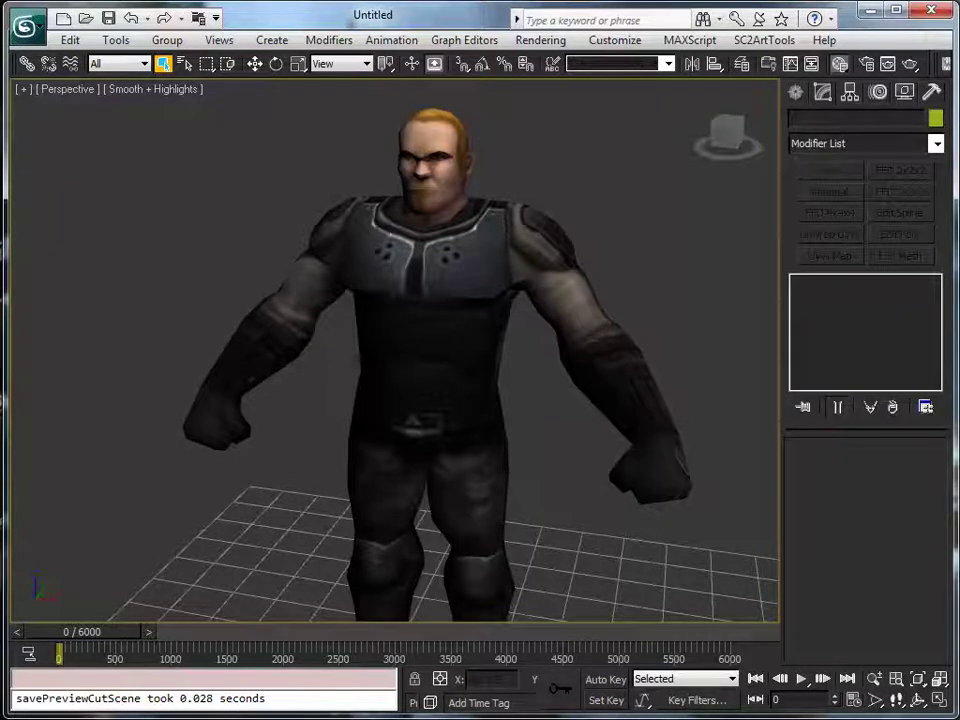
Reopen the Material Editor and set the diffuse map's colour operation to Use RGB
{"action": "key", "text": "m"}
{"action": "left_click_drag", "start_coordinate": [300, 65], "coordinate": [263, 64]}
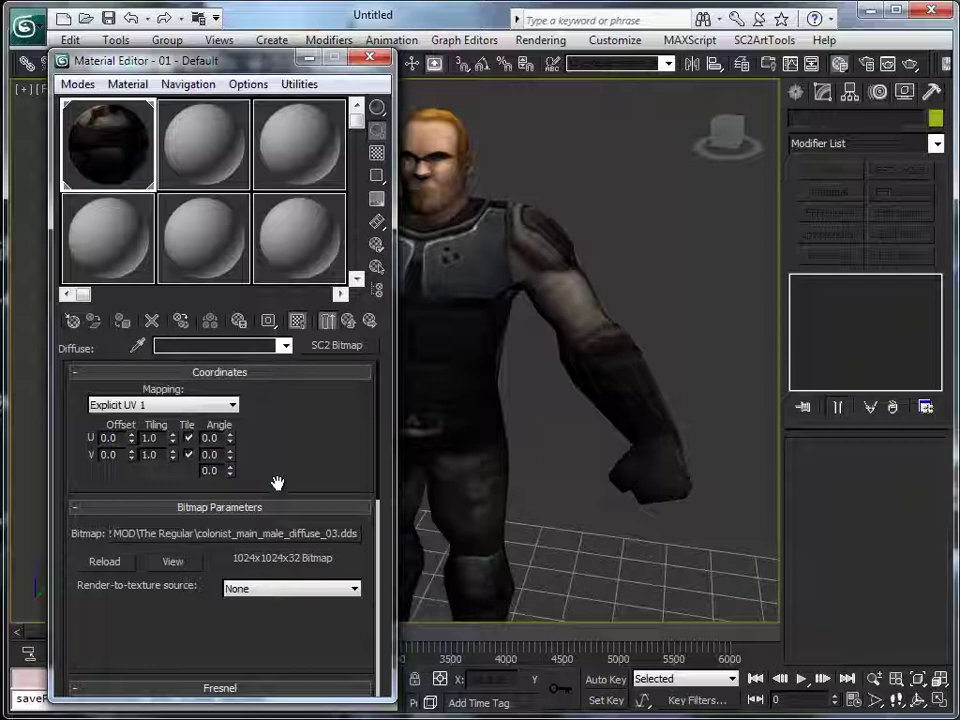
{"action": "left_click_drag", "start_coordinate": [277, 483], "coordinate": [277, 379]}
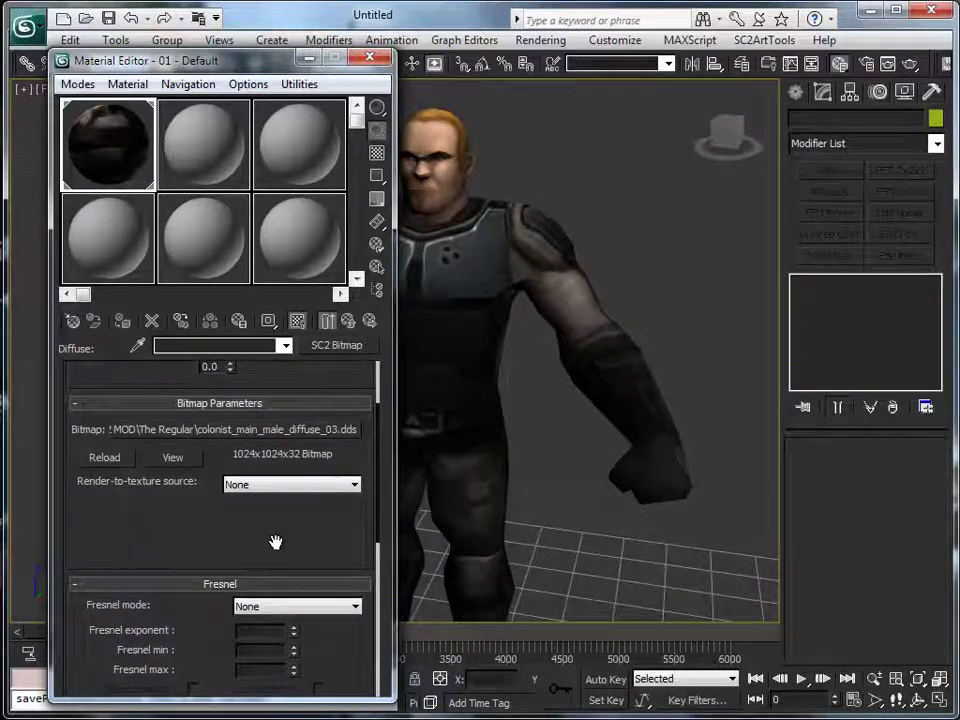
{"action": "left_click_drag", "start_coordinate": [274, 536], "coordinate": [270, 622]}
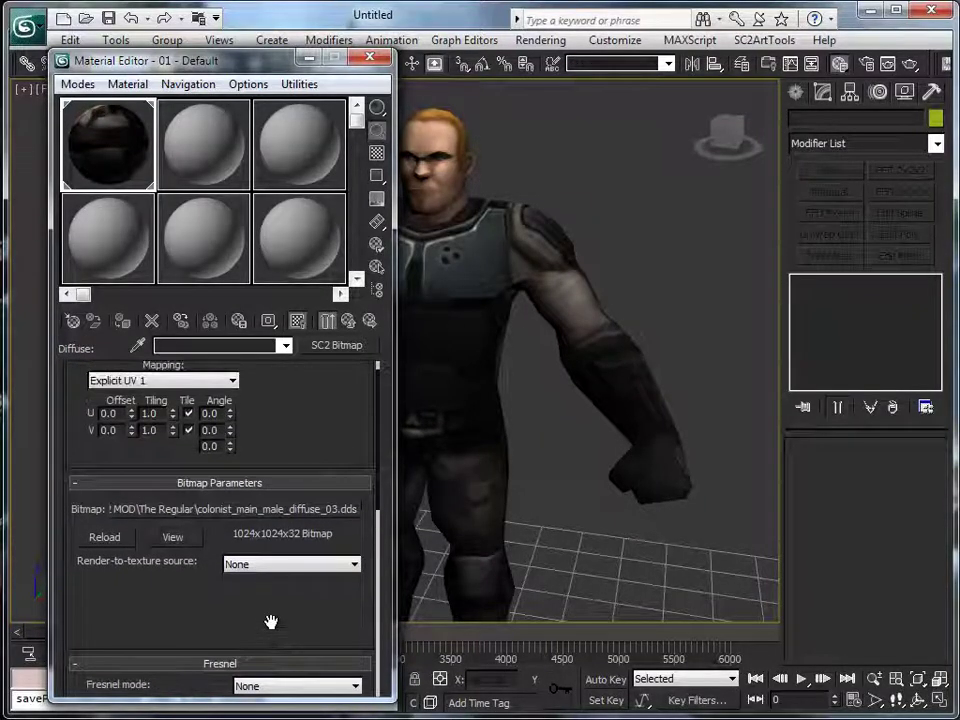
{"action": "scroll", "coordinate": [270, 622], "scroll_direction": "down", "scroll_amount": 10}
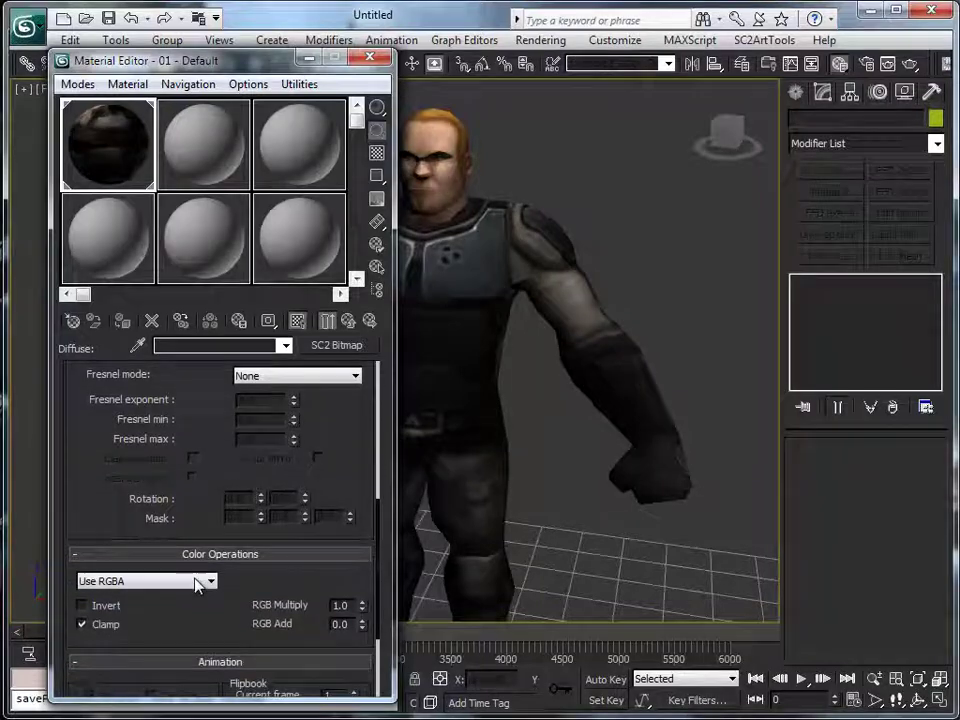
{"action": "left_click", "coordinate": [197, 583]}
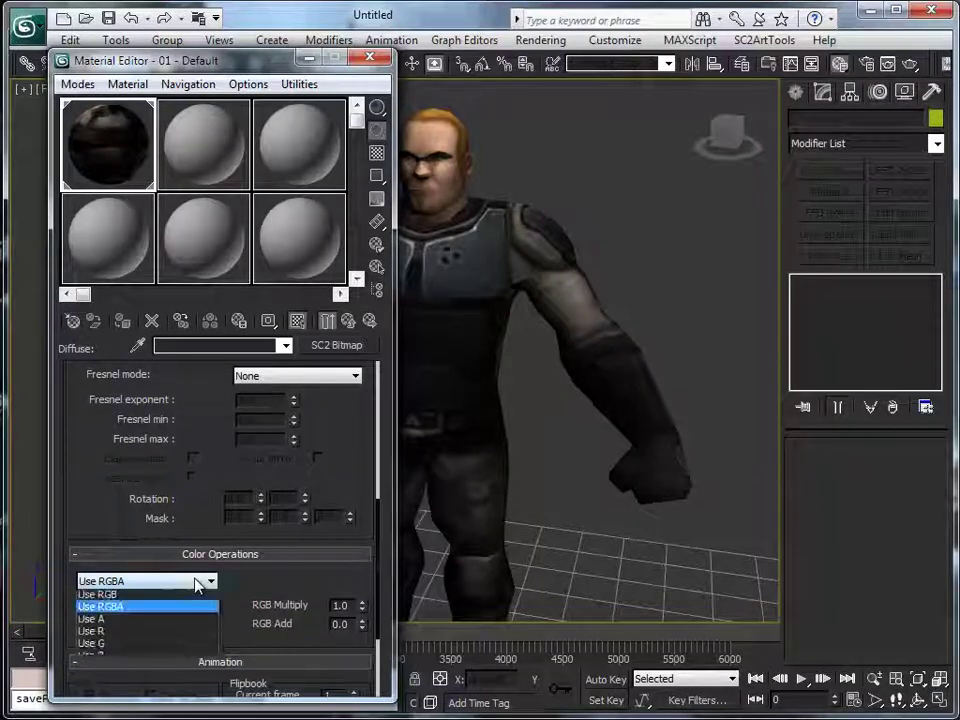
{"action": "left_click", "coordinate": [137, 600]}
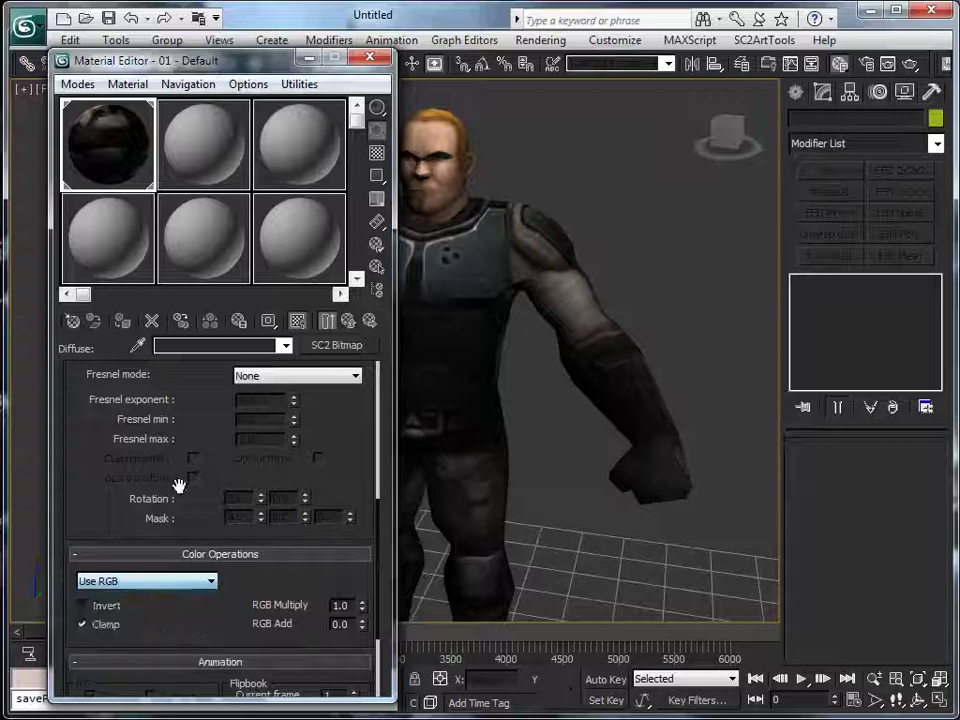
{"action": "left_click", "coordinate": [285, 346]}
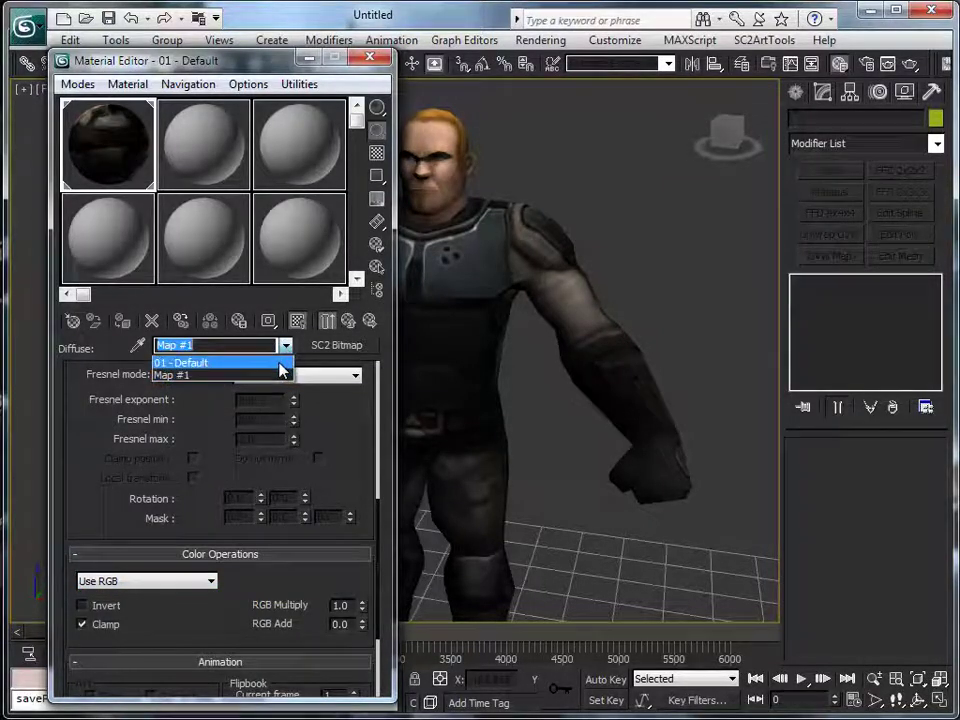
From 01 - Default, copy the diffuse map into the Specular slot as an independent copy
{"action": "left_click", "coordinate": [280, 366]}
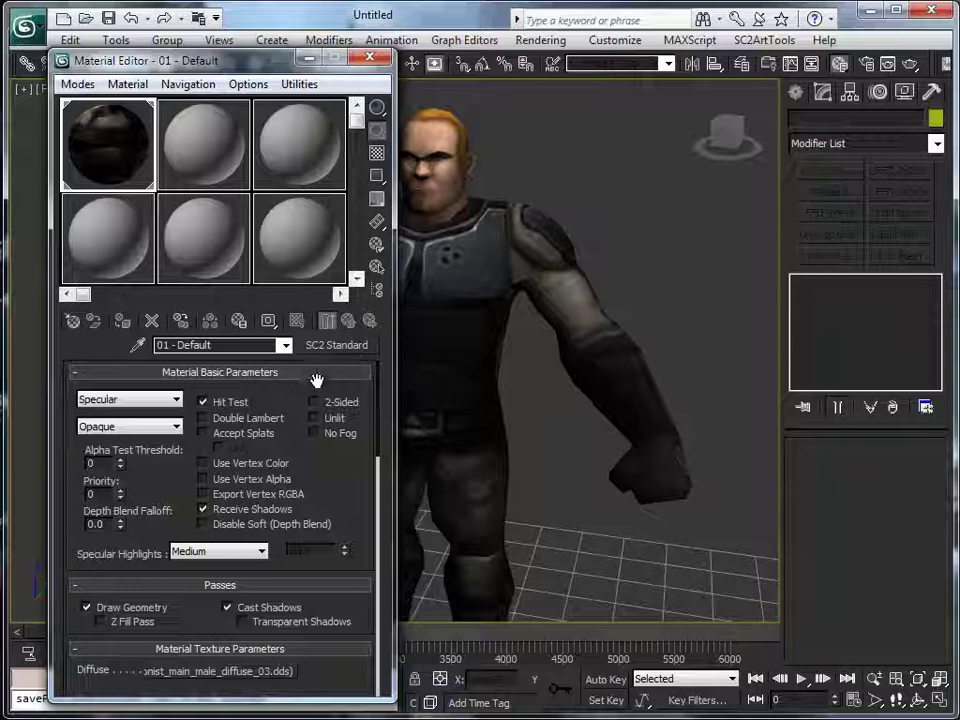
{"action": "scroll", "coordinate": [318, 430], "scroll_direction": "down", "scroll_amount": 4}
{"action": "scroll", "coordinate": [315, 424], "scroll_direction": "down", "scroll_amount": 2}
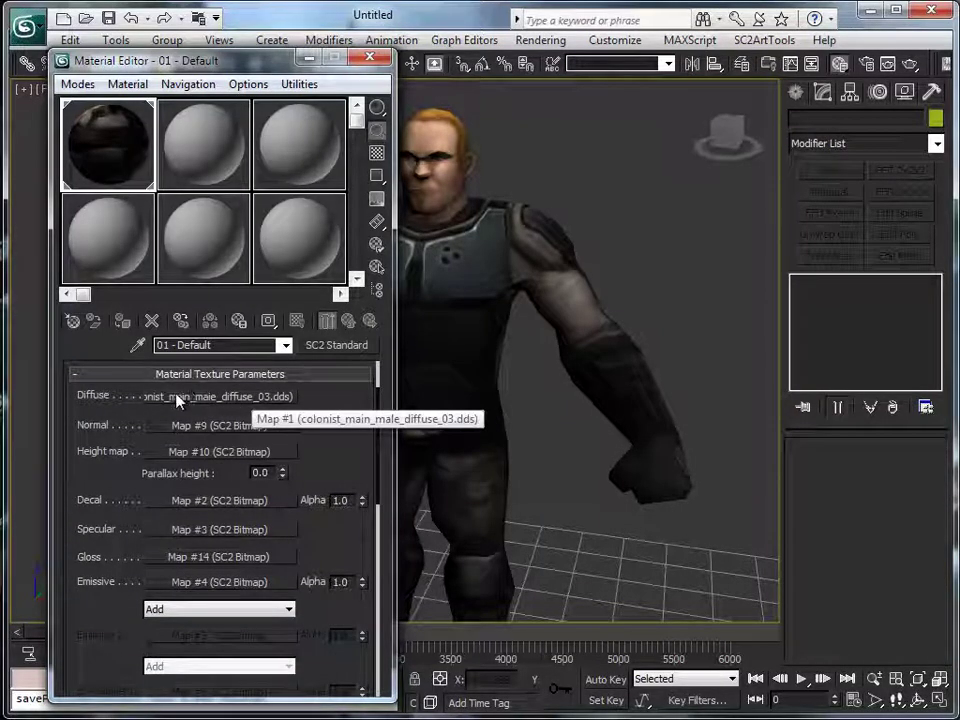
{"action": "left_click_drag", "start_coordinate": [190, 397], "coordinate": [193, 540]}
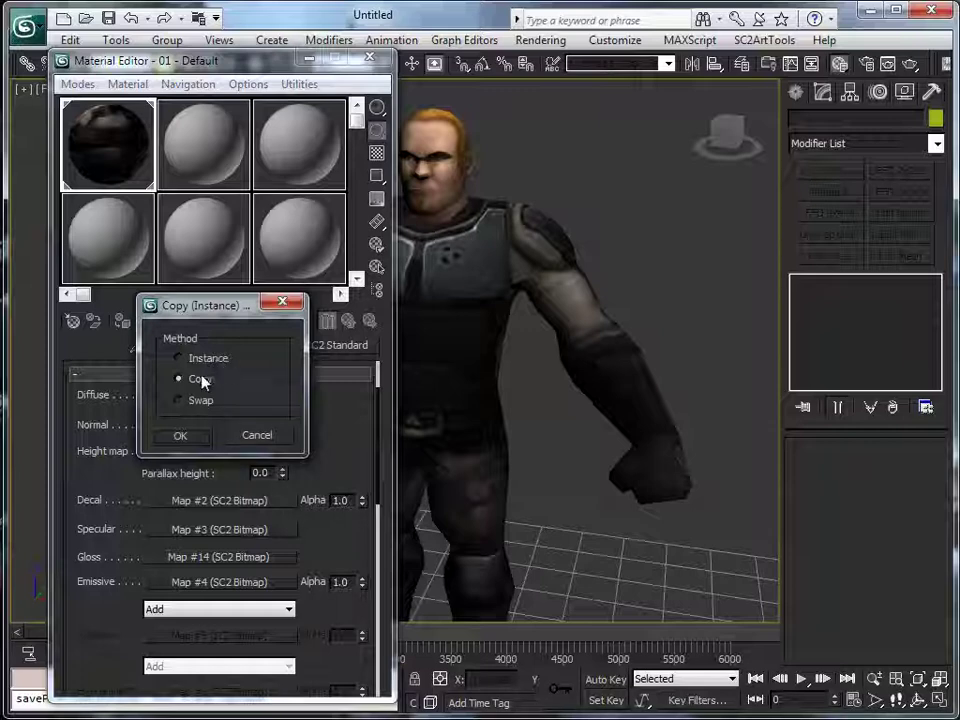
{"action": "left_click", "coordinate": [178, 440]}
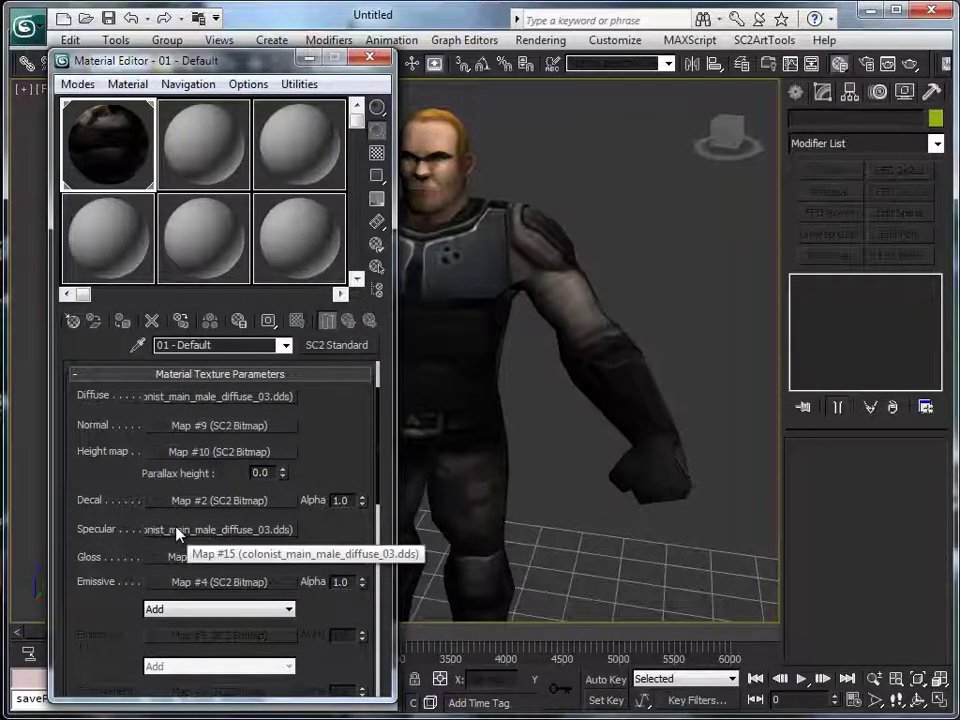
Set the new Specular map's colour operation to Use A
{"action": "left_click", "coordinate": [178, 535]}
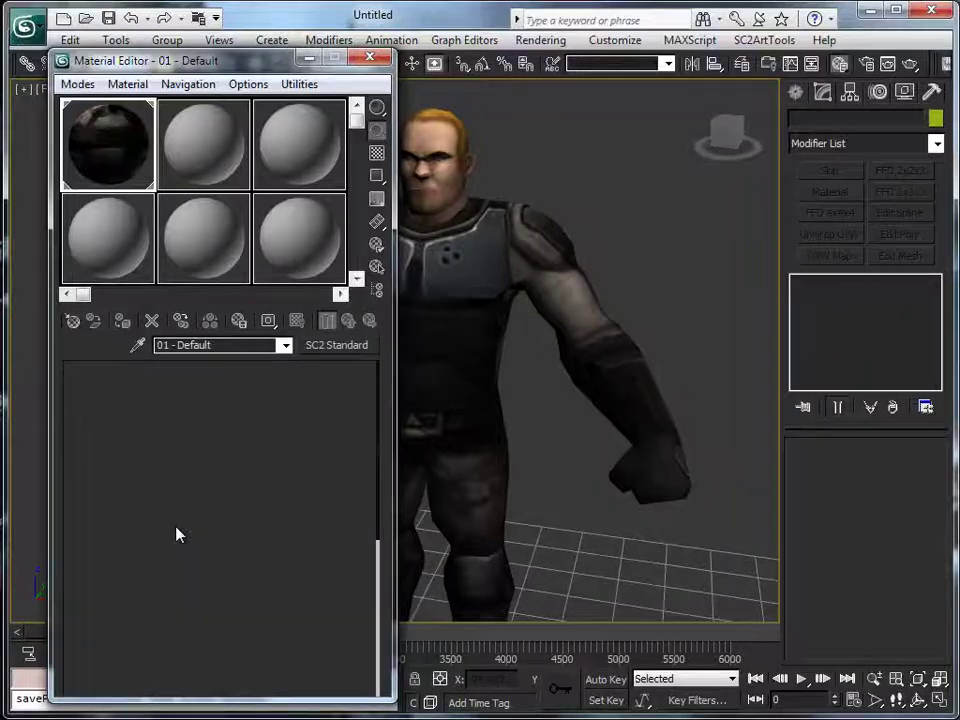
{"action": "left_click_drag", "start_coordinate": [199, 634], "coordinate": [214, 343]}
{"action": "left_click_drag", "start_coordinate": [208, 660], "coordinate": [213, 528]}
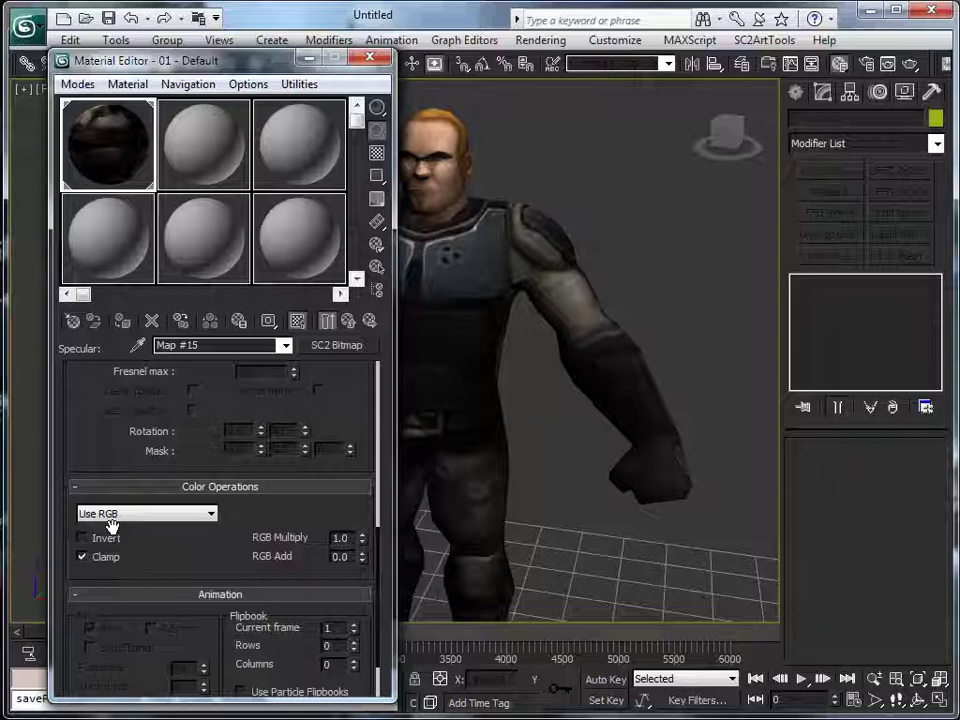
{"action": "left_click", "coordinate": [122, 514]}
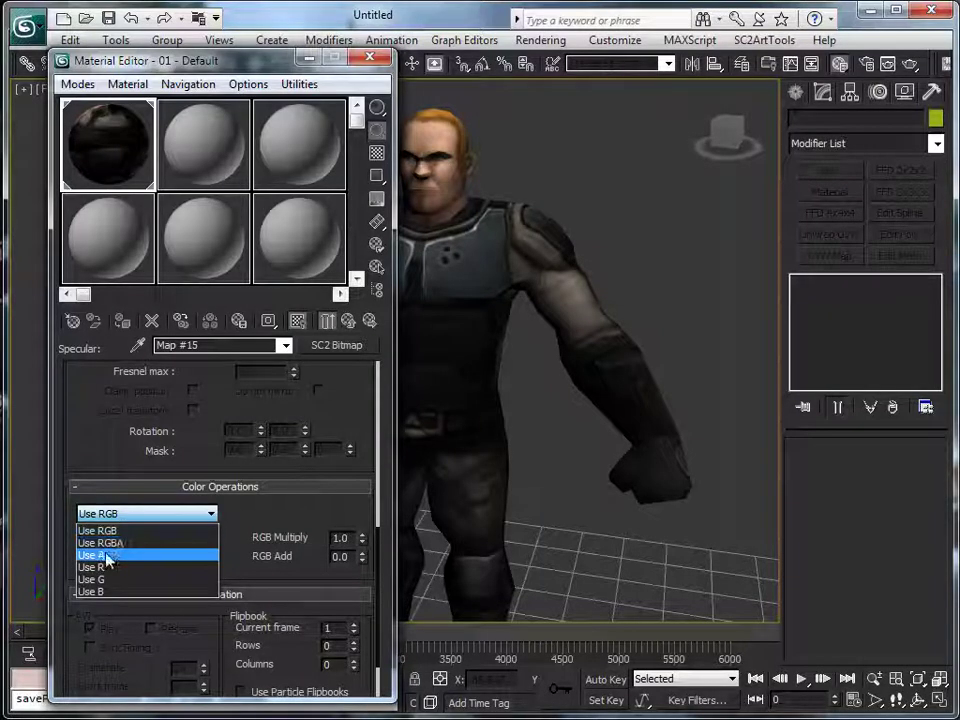
{"action": "left_click", "coordinate": [108, 556]}
Return to the 01 - Default parent material and close the Material Editor
{"action": "left_click", "coordinate": [285, 345]}
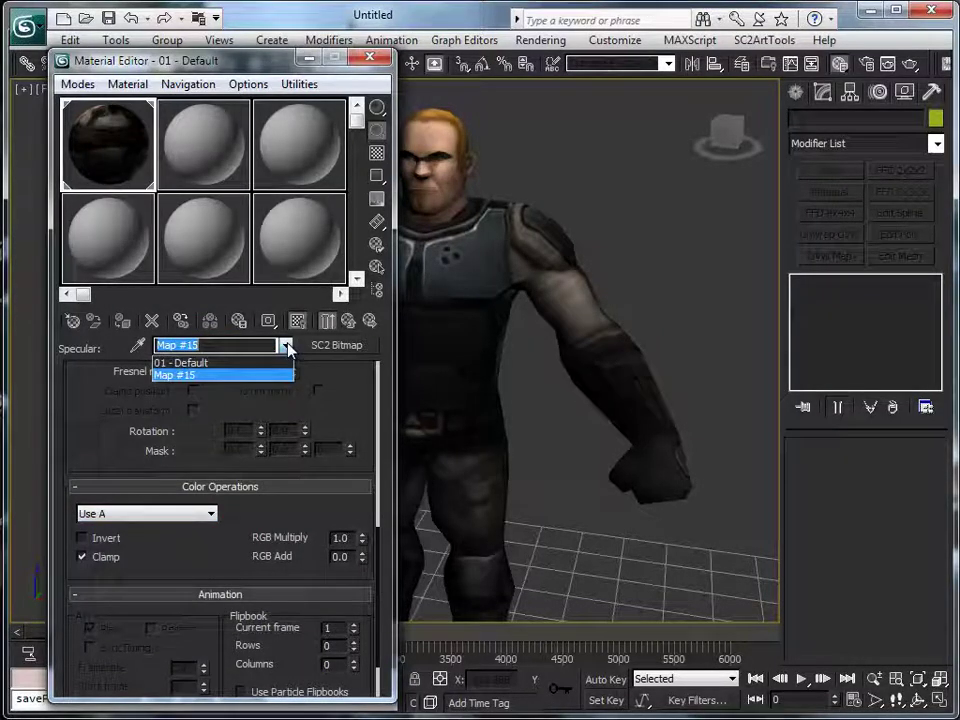
{"action": "left_click", "coordinate": [217, 364]}
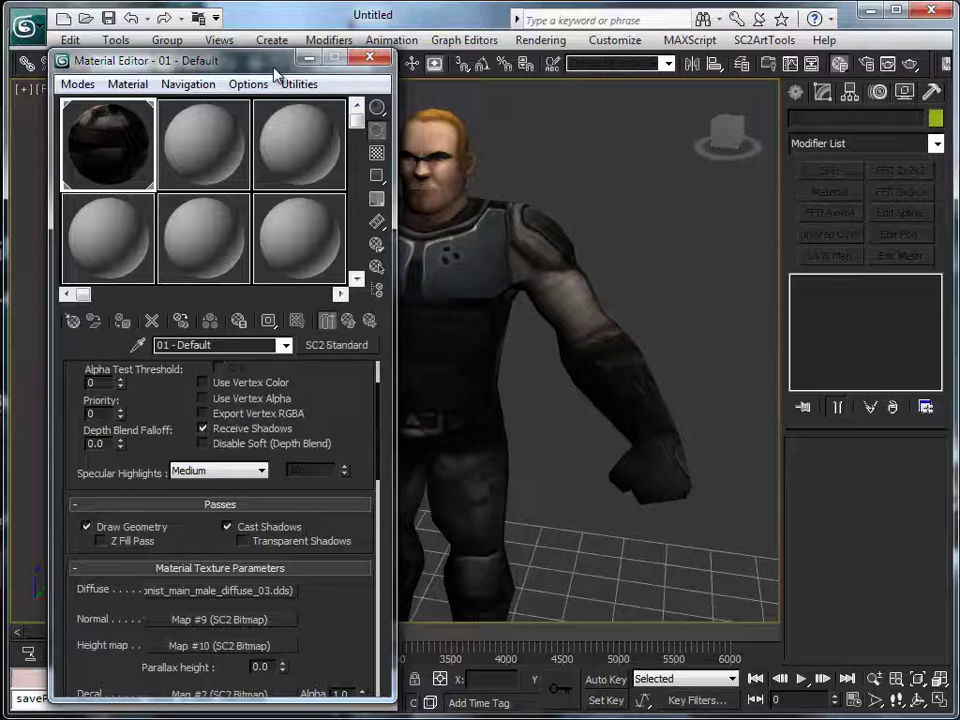
{"action": "left_click_drag", "start_coordinate": [274, 66], "coordinate": [0, 66]}
{"action": "key", "text": "m"}
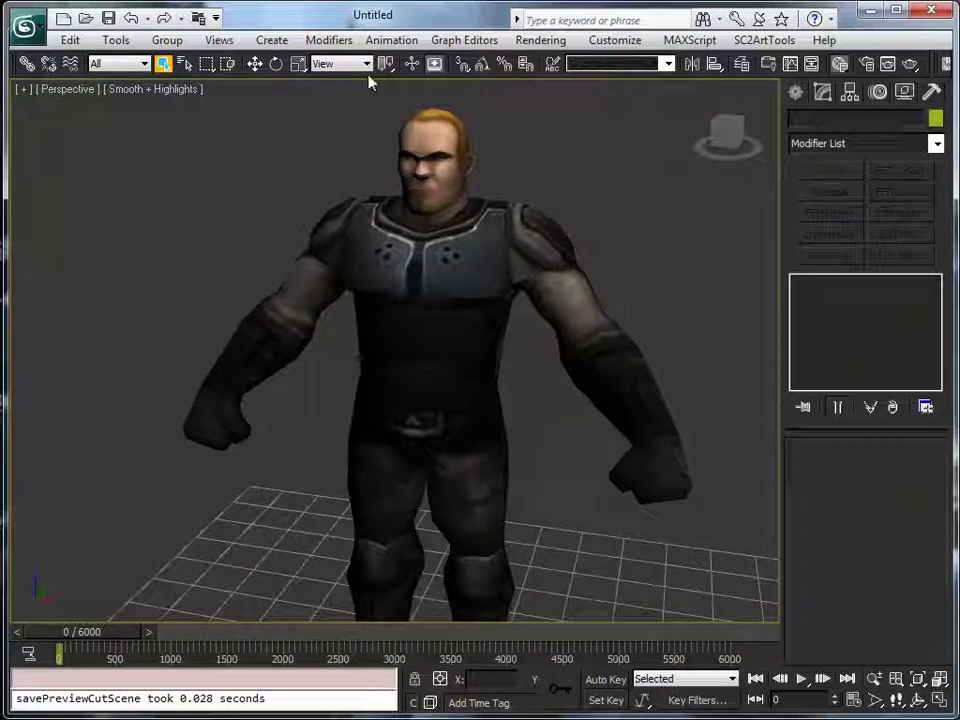
{"action": "left_click", "coordinate": [763, 40]}
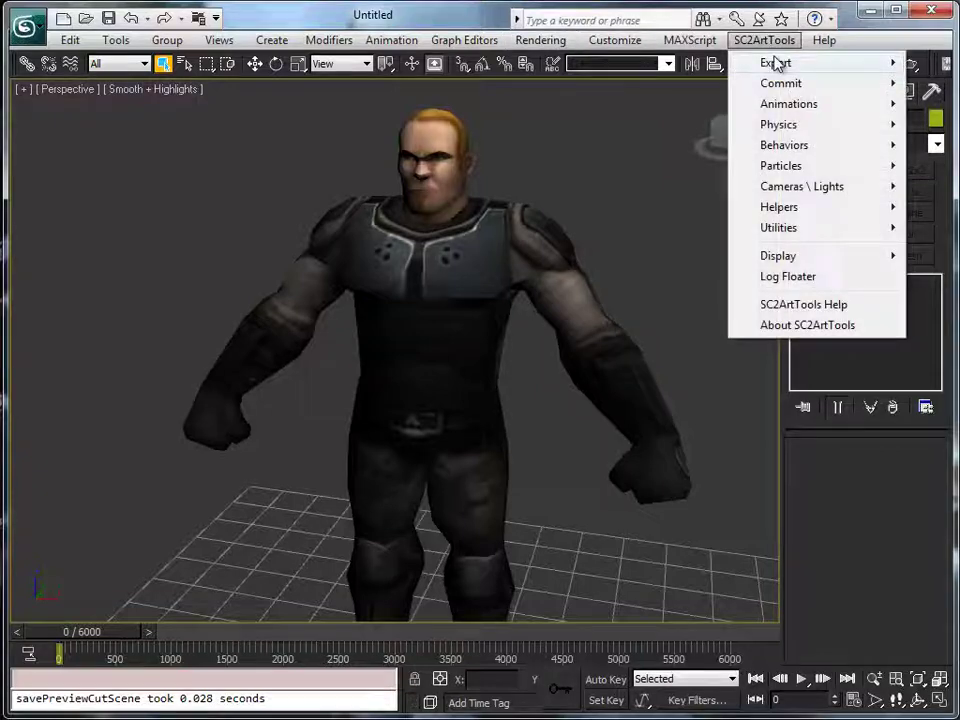
{"action": "mouse_move", "coordinate": [803, 72]}
{"action": "left_click", "coordinate": [945, 167]}
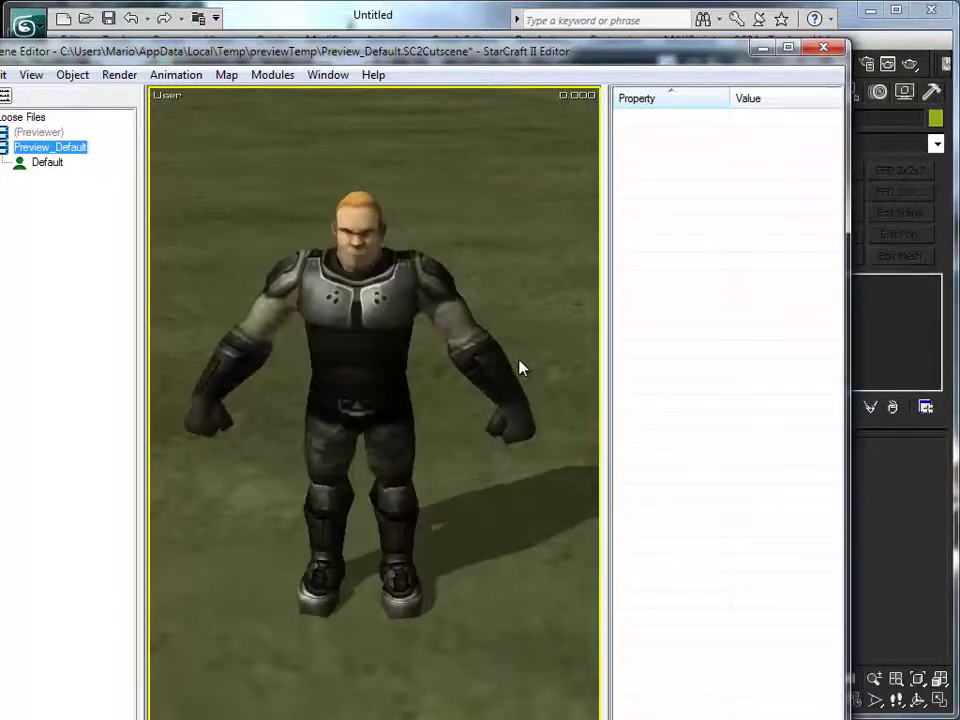
{"action": "left_click_drag", "start_coordinate": [698, 62], "coordinate": [693, 61]}
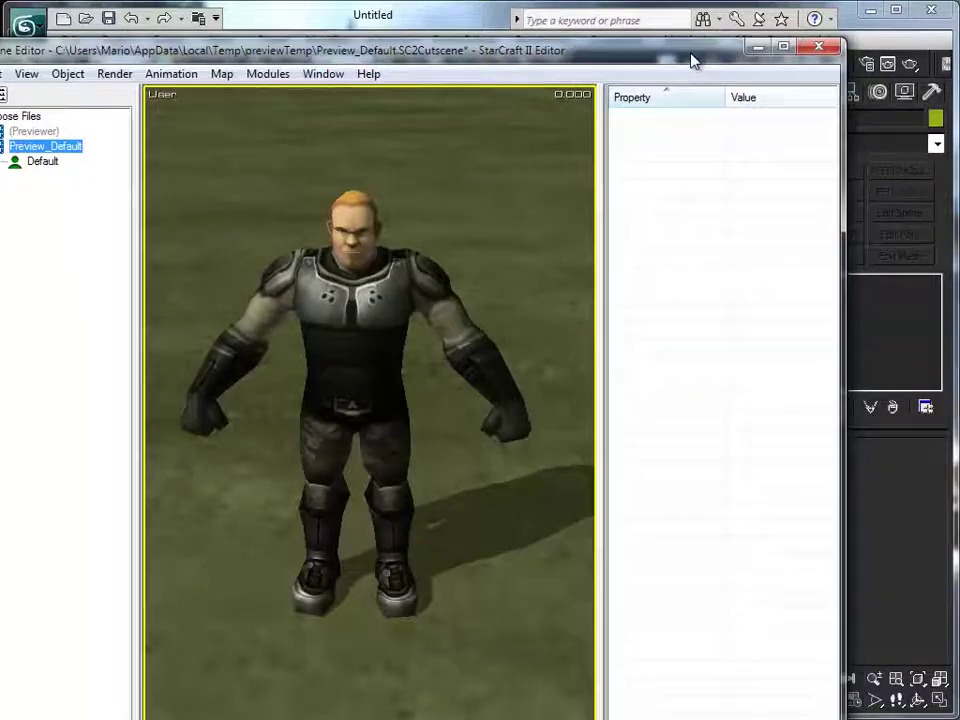
{"action": "key", "text": "alt+F4"}
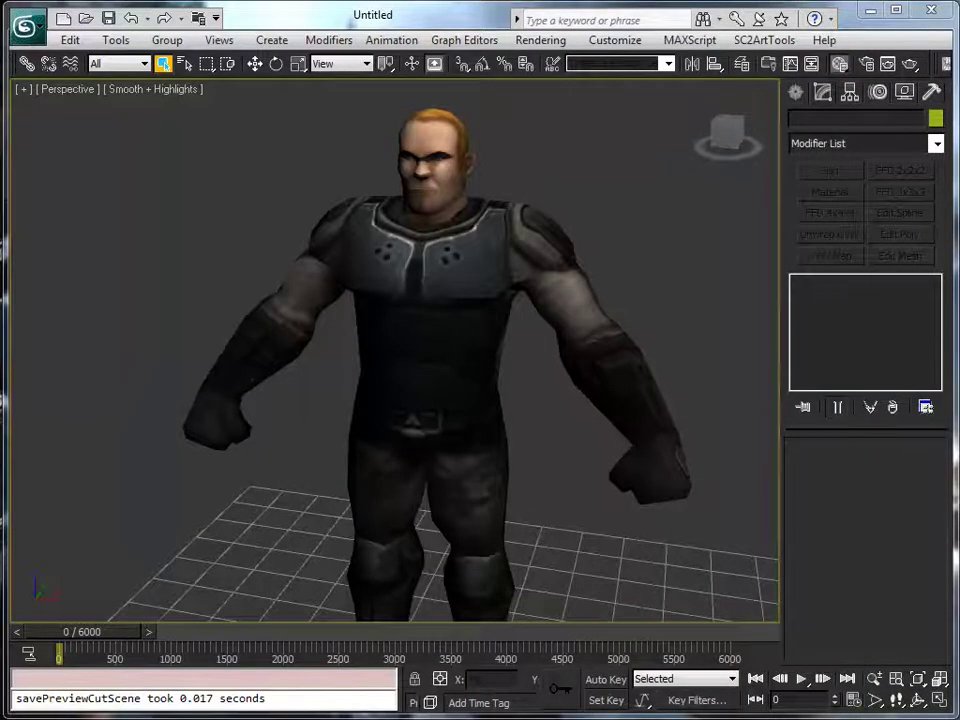
Load normal.png into the Normal Map #9 slot and switch the sample to a cube
{"action": "key", "text": "m"}
{"action": "left_click_drag", "start_coordinate": [250, 58], "coordinate": [212, 71]}
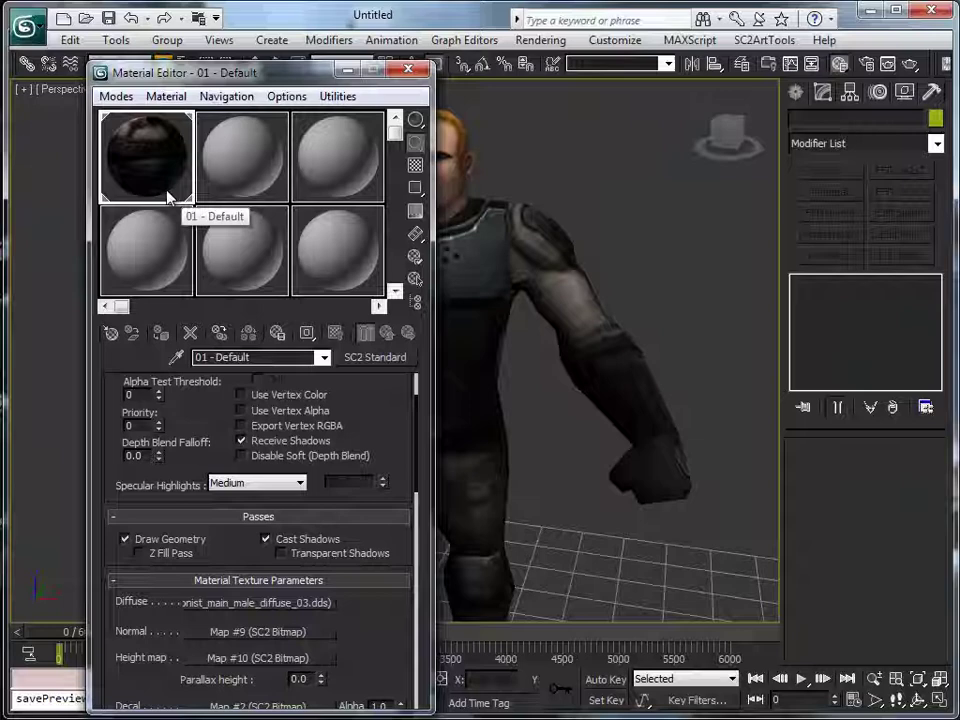
{"action": "scroll", "coordinate": [233, 411], "scroll_direction": "up", "scroll_amount": 2}
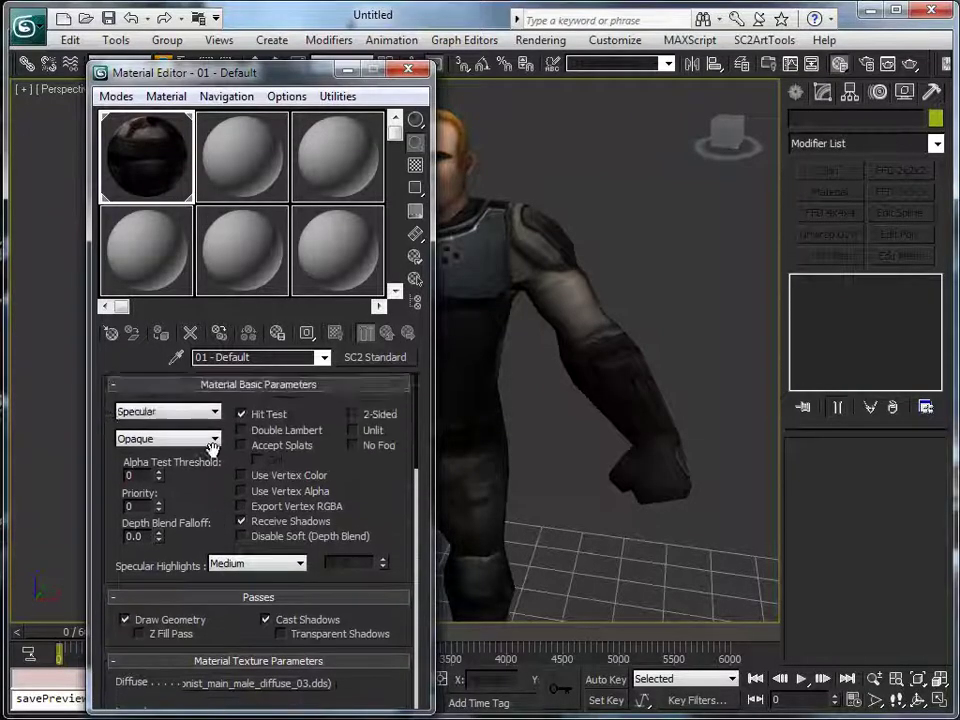
{"action": "scroll", "coordinate": [160, 433], "scroll_direction": "down", "scroll_amount": 6}
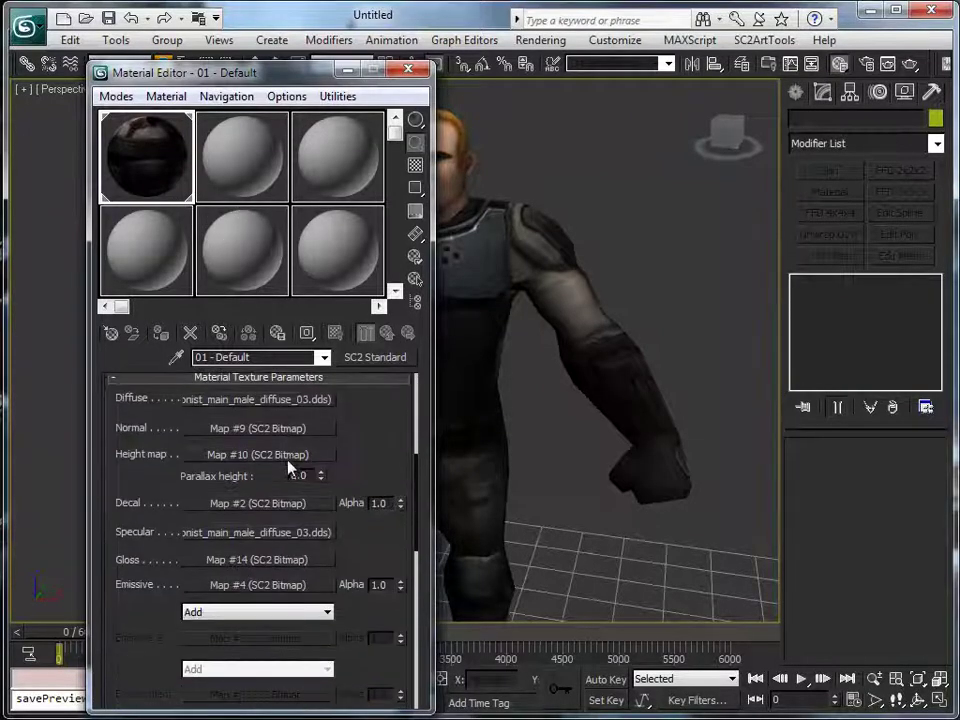
{"action": "left_click", "coordinate": [214, 432]}
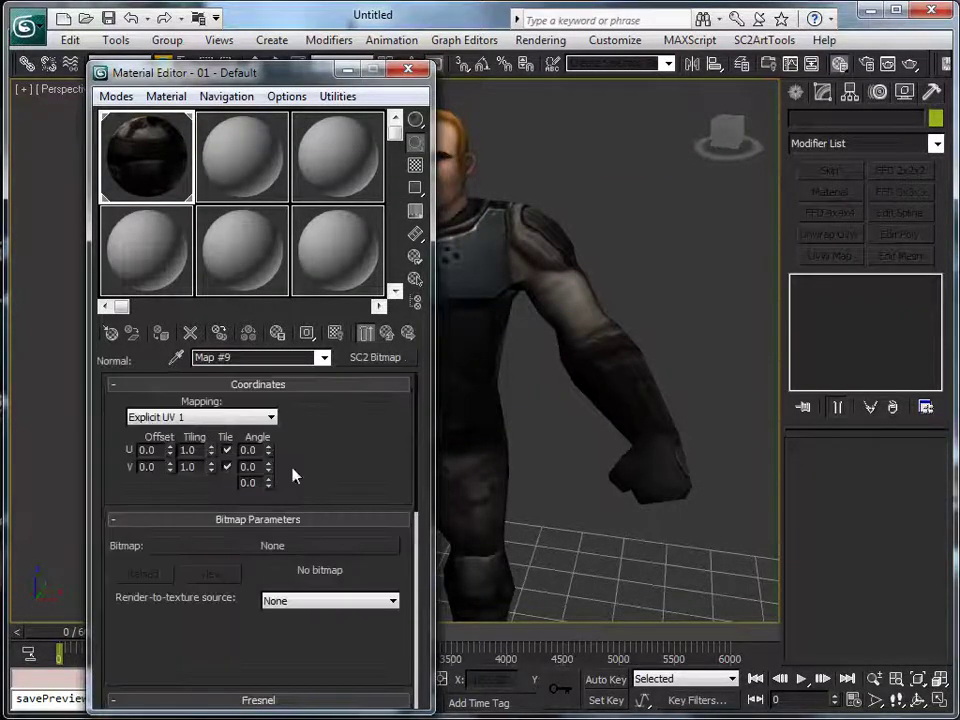
{"action": "left_click", "coordinate": [333, 545]}
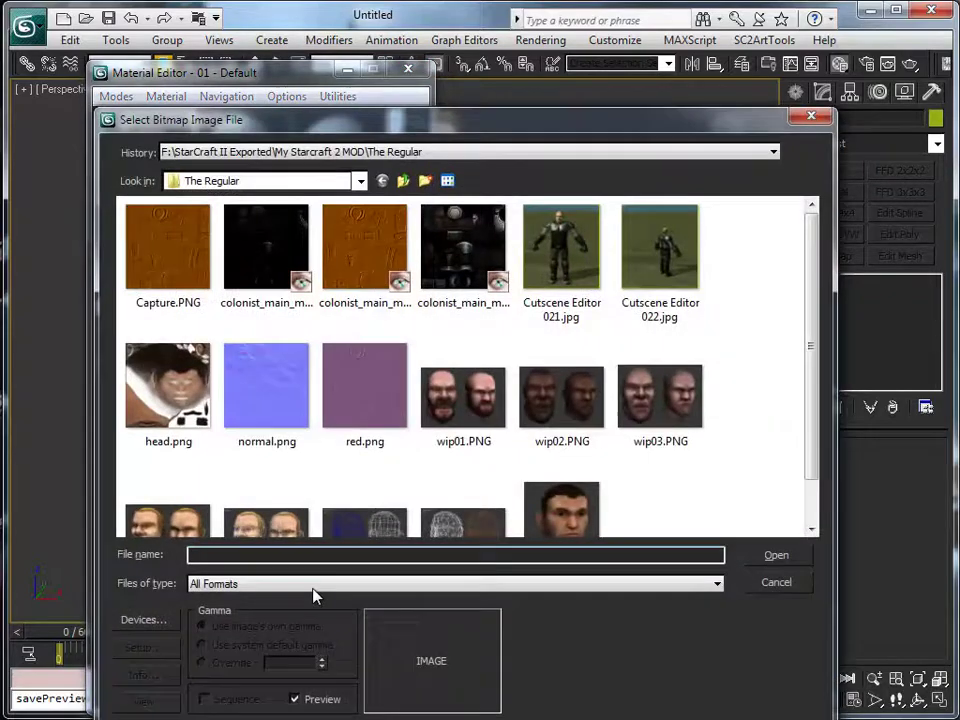
{"action": "double_click", "coordinate": [254, 390]}
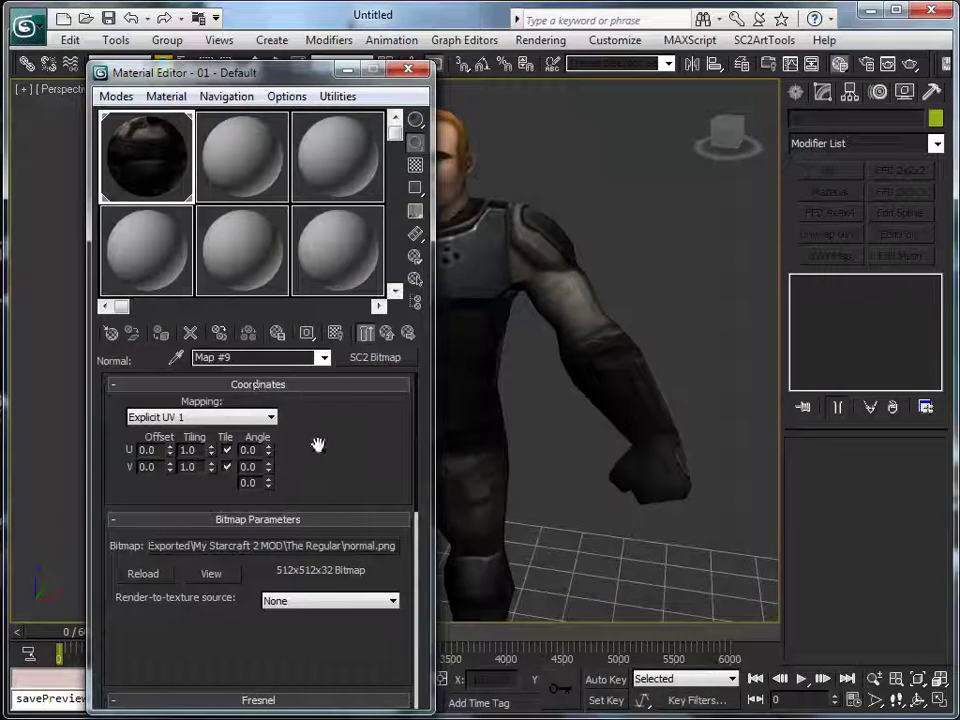
{"action": "left_click_drag", "start_coordinate": [415, 119], "coordinate": [482, 119]}
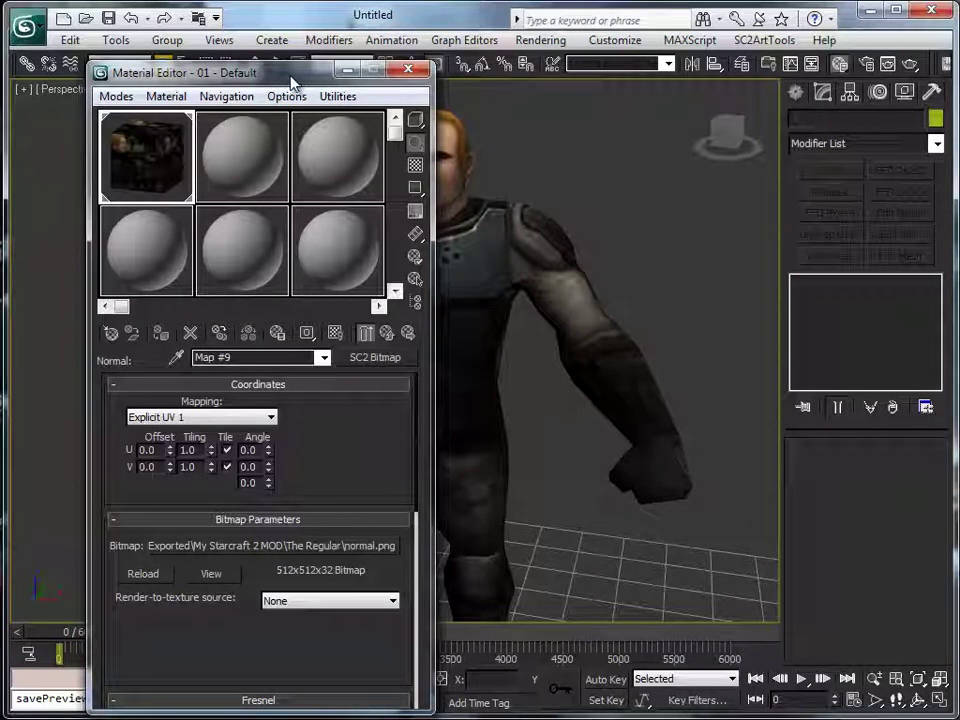
{"action": "left_click", "coordinate": [300, 357]}
Back at the parent material, enter 2.5 as HDR Specular Multiplier, then close the editor
{"action": "left_click", "coordinate": [288, 375]}
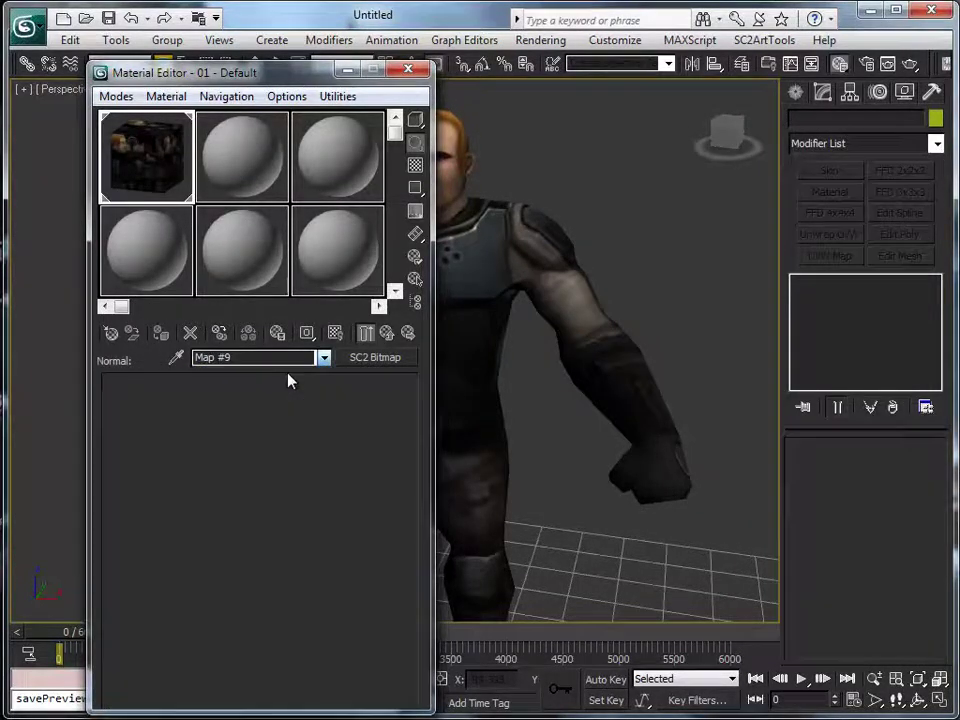
{"action": "mouse_move", "coordinate": [360, 443]}
{"action": "left_mouse_down"}
{"action": "mouse_move", "coordinate": [353, 625]}
{"action": "mouse_move", "coordinate": [360, 422]}
{"action": "left_mouse_up"}
{"action": "scroll", "coordinate": [360, 422], "scroll_direction": "down", "scroll_amount": 6}
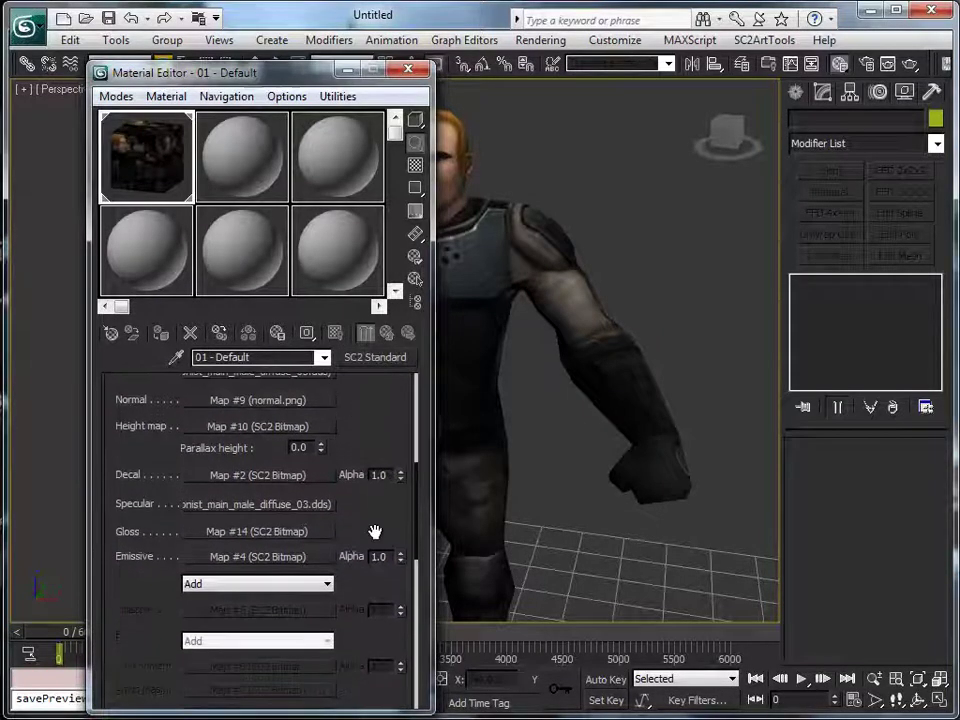
{"action": "left_click_drag", "start_coordinate": [374, 587], "coordinate": [356, 422]}
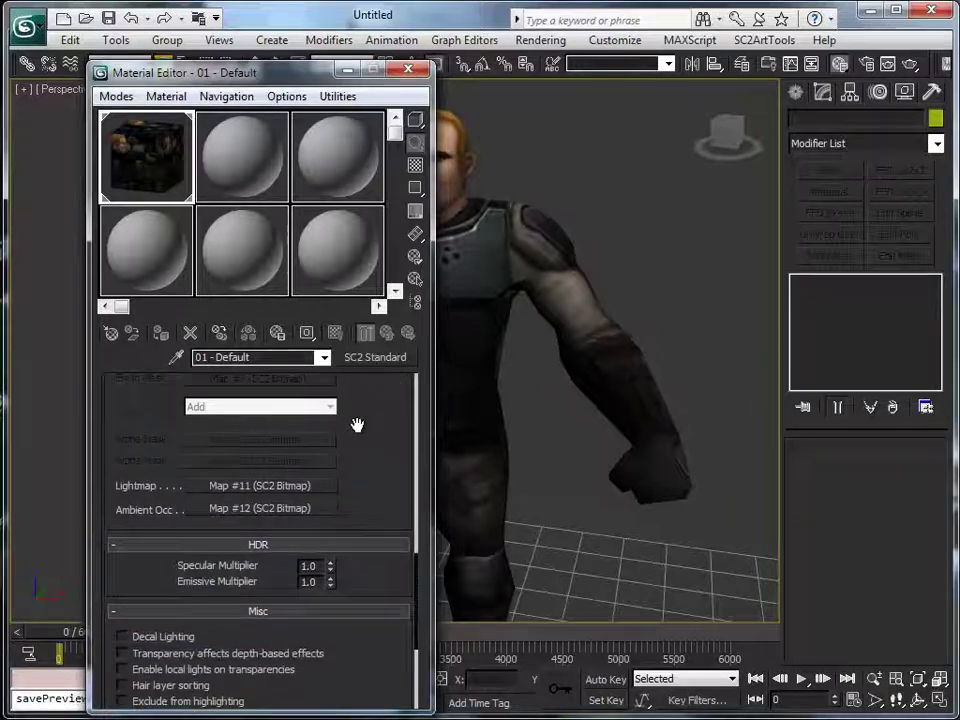
{"action": "double_click", "coordinate": [319, 544]}
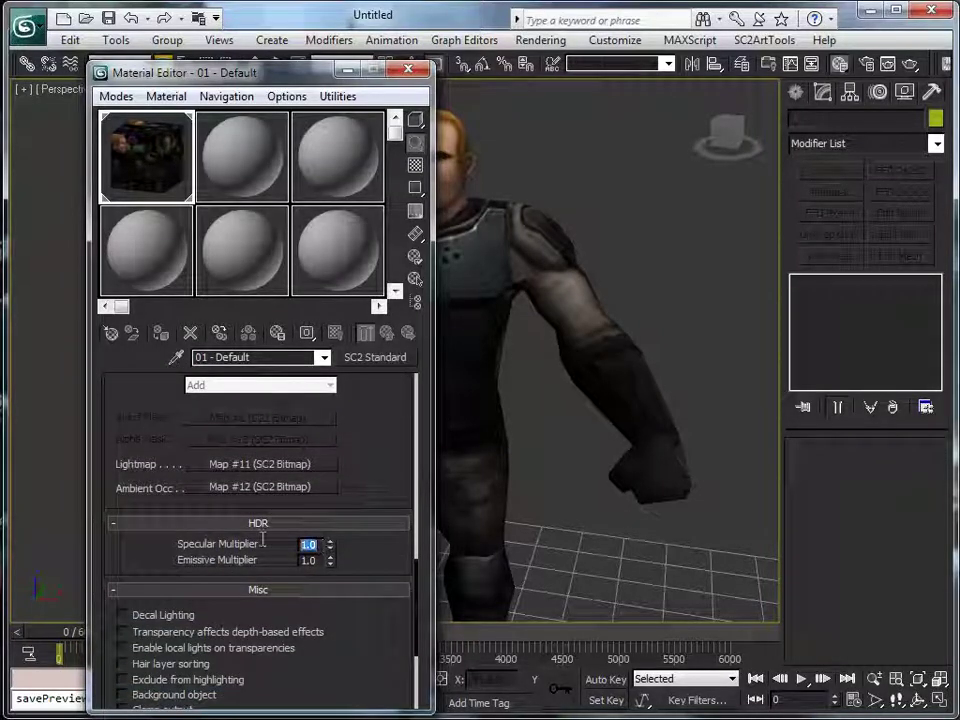
{"action": "type", "text": "2.5"}
{"action": "key", "text": "Return"}
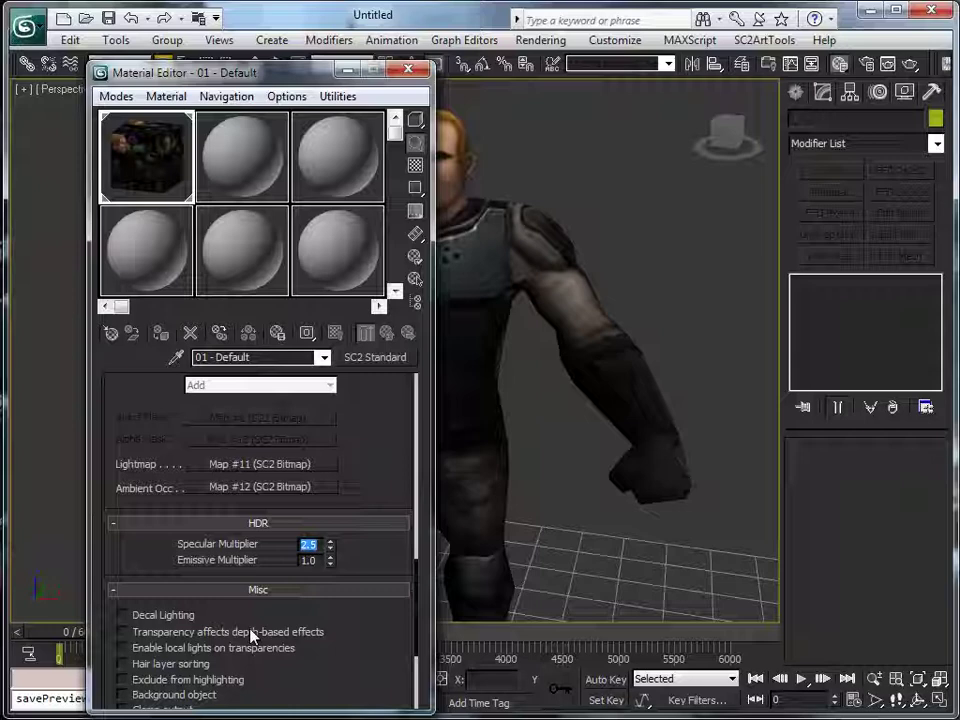
{"action": "left_click", "coordinate": [408, 68]}
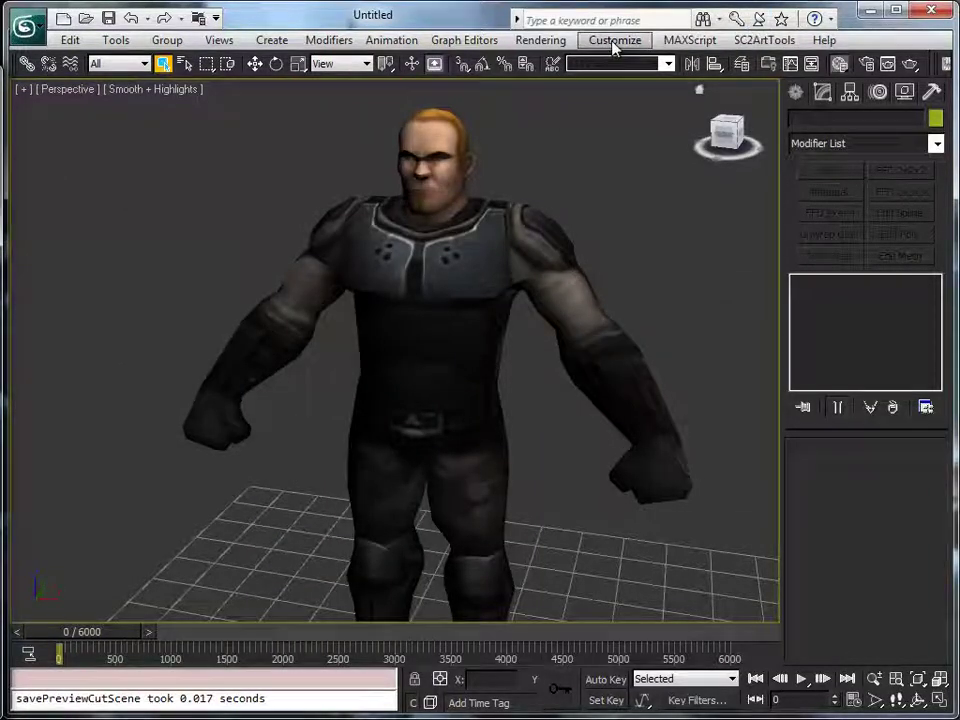
Preview the character via SC2ArtTools Export Preview, then move the Cutscene Editor window left
{"action": "left_click", "coordinate": [758, 40]}
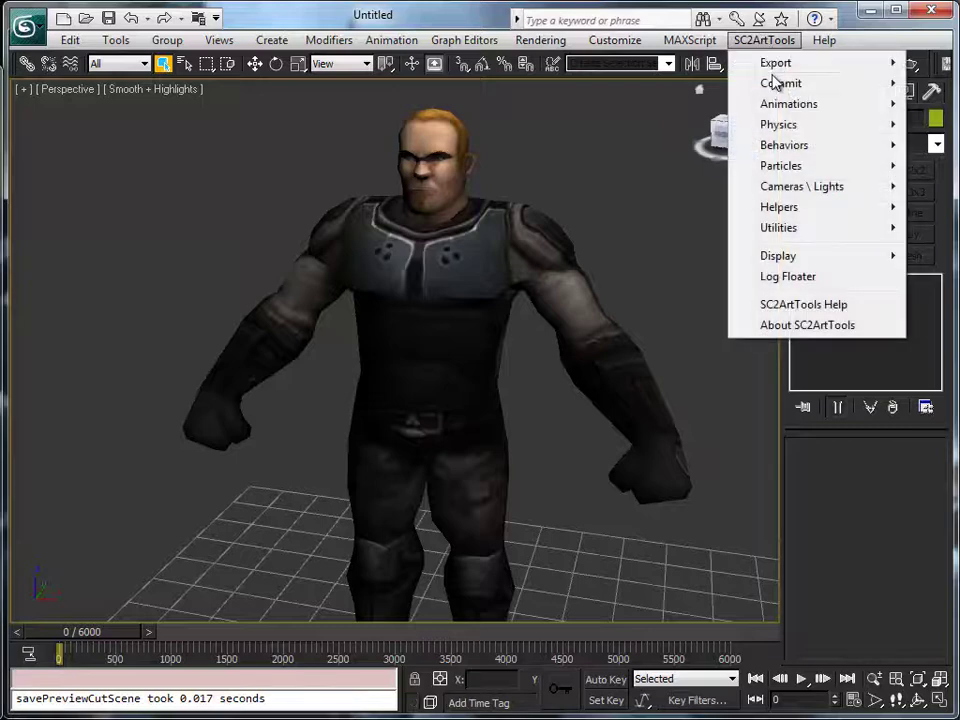
{"action": "mouse_move", "coordinate": [874, 64]}
{"action": "left_click", "coordinate": [930, 167]}
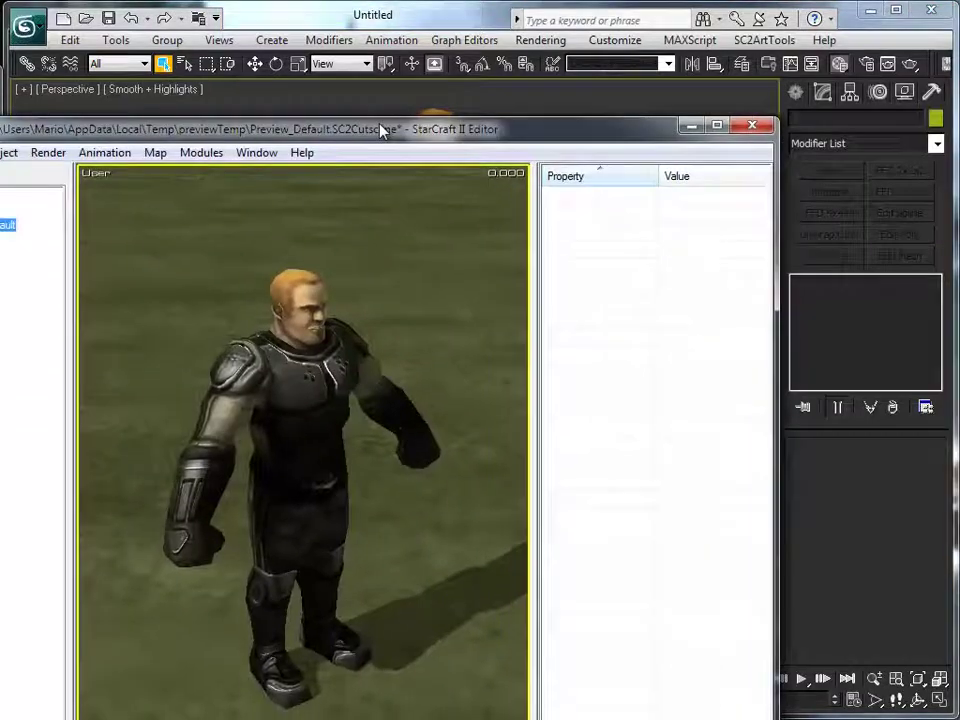
{"action": "left_click_drag", "start_coordinate": [386, 128], "coordinate": [455, 90]}
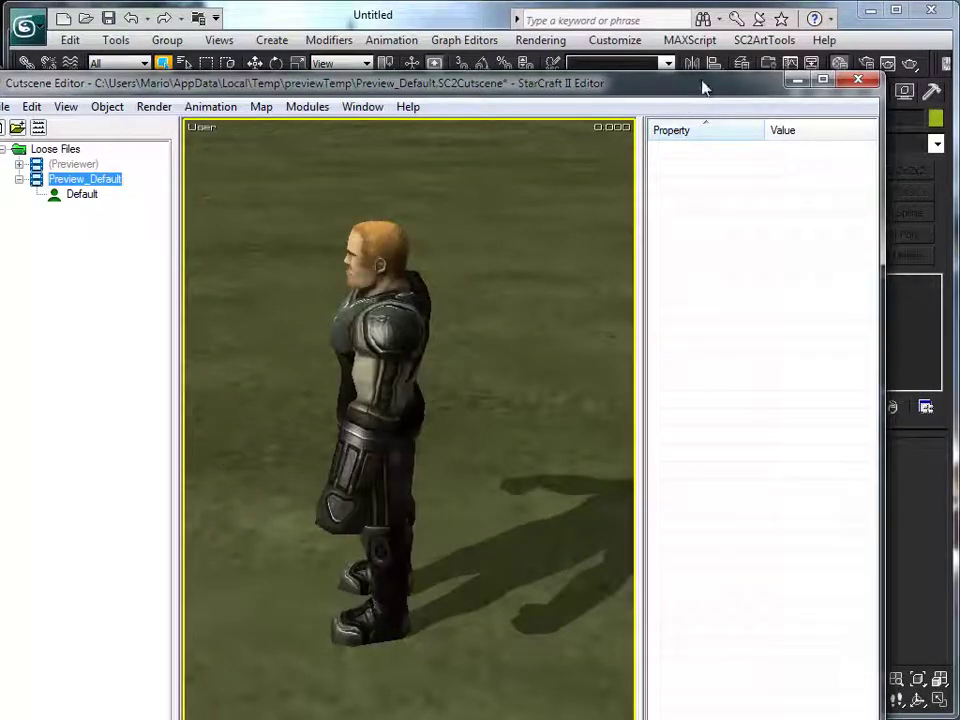
{"action": "left_click_drag", "start_coordinate": [703, 88], "coordinate": [0, 100]}
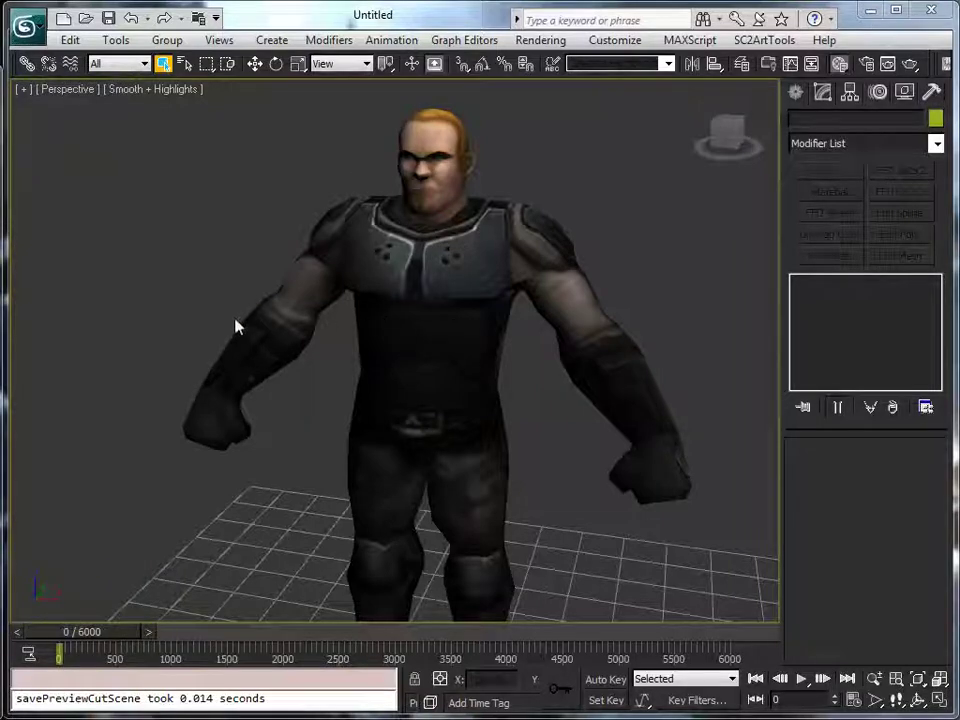
Pan and zoom the Perspective view to frame the full character on the grid
{"action": "middle_click_drag", "start_coordinate": [537, 497], "coordinate": [538, 409]}
{"action": "scroll", "coordinate": [538, 409], "scroll_direction": "down", "scroll_amount": 5}
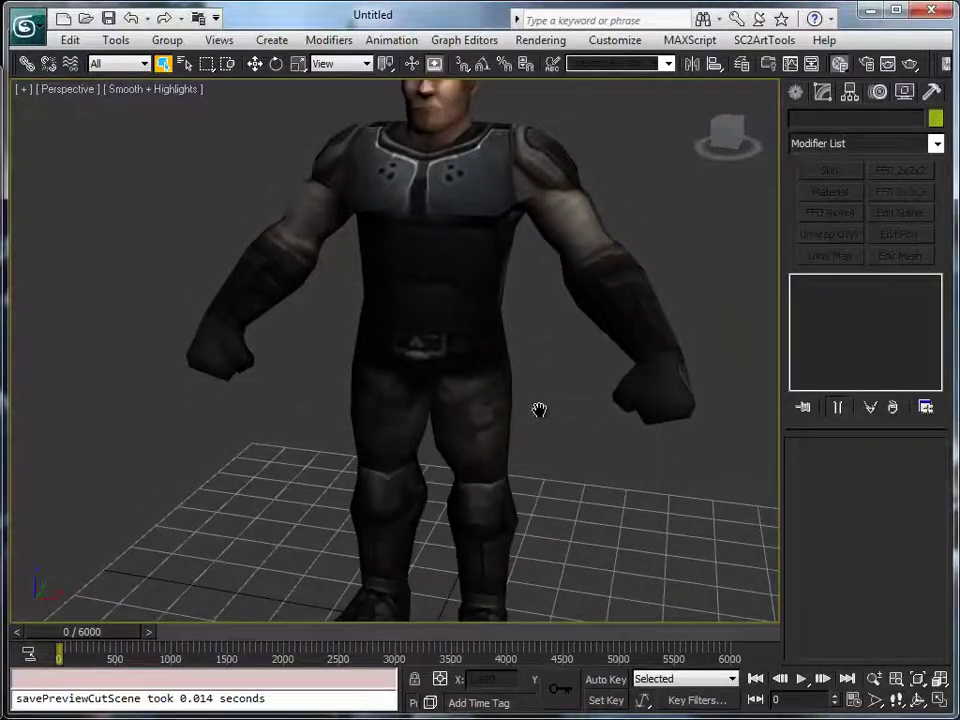
{"action": "scroll", "coordinate": [539, 410], "scroll_direction": "up", "scroll_amount": 3}
{"action": "middle_click_drag", "start_coordinate": [553, 456], "coordinate": [533, 459]}
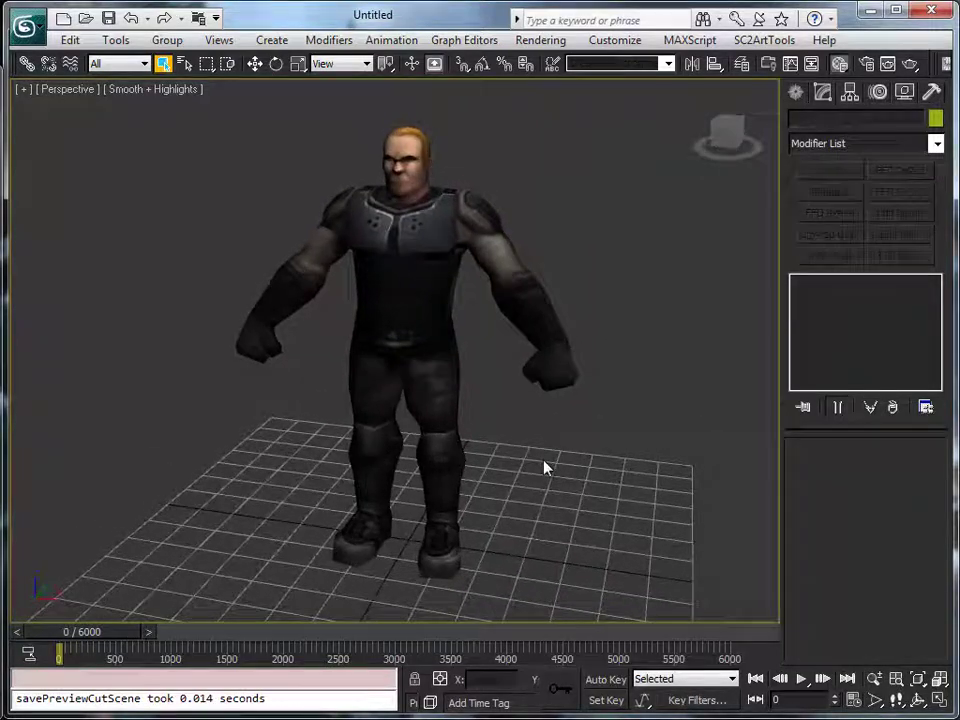